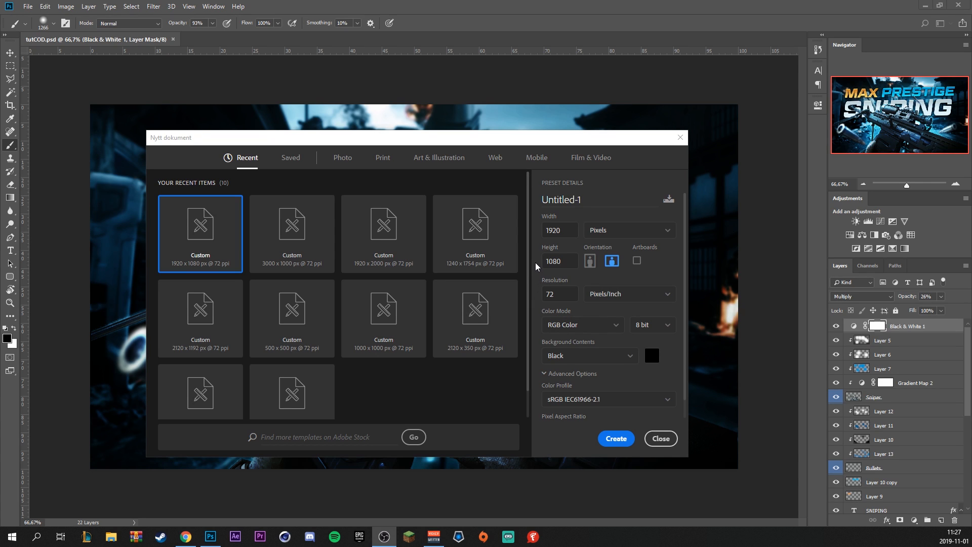
Create a new 1920 x 1080 px RGB document at 72 pixels/inch with a black background.
{"action": "left_click", "coordinate": [617, 438]}
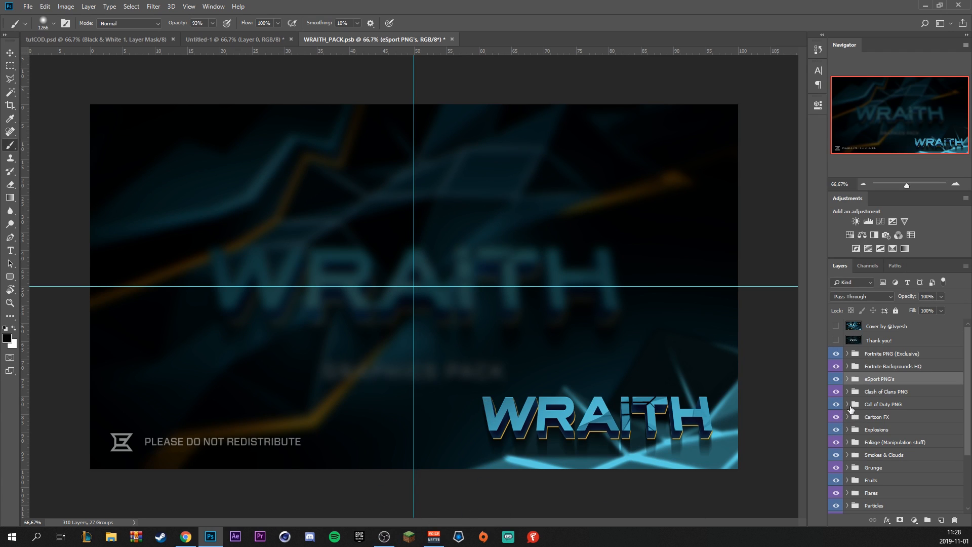
Show the first Sniper layer in WRAITH_PACK.psb's Call of Duty PNG group and copy it into the Untitled-1 document, filling the canvas.
{"action": "left_click", "coordinate": [848, 405]}
{"action": "scroll", "coordinate": [847, 404], "scroll_direction": "down", "scroll_amount": 1}
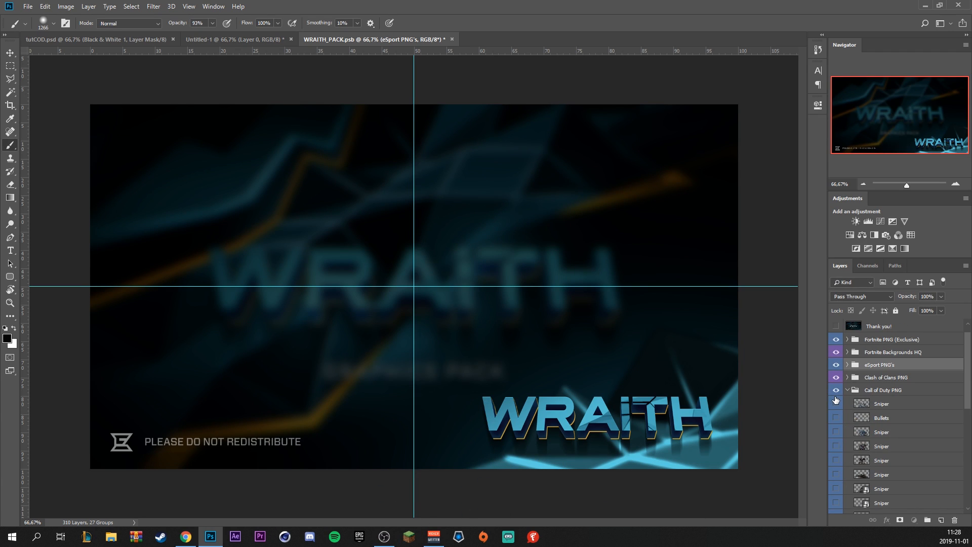
{"action": "left_click", "coordinate": [838, 395]}
{"action": "left_click", "coordinate": [836, 404]}
{"action": "key", "text": "v"}
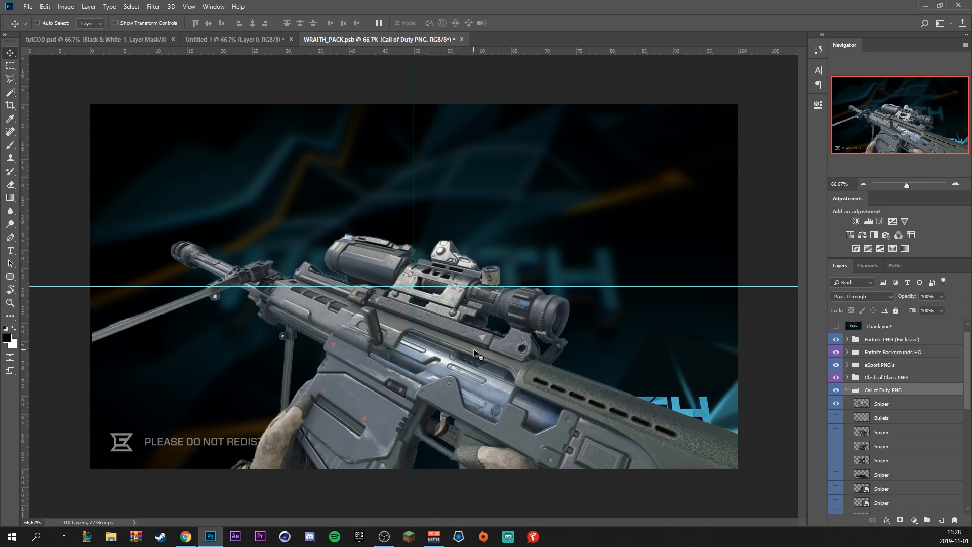
{"action": "left_click_drag", "start_coordinate": [482, 347], "coordinate": [415, 228]}
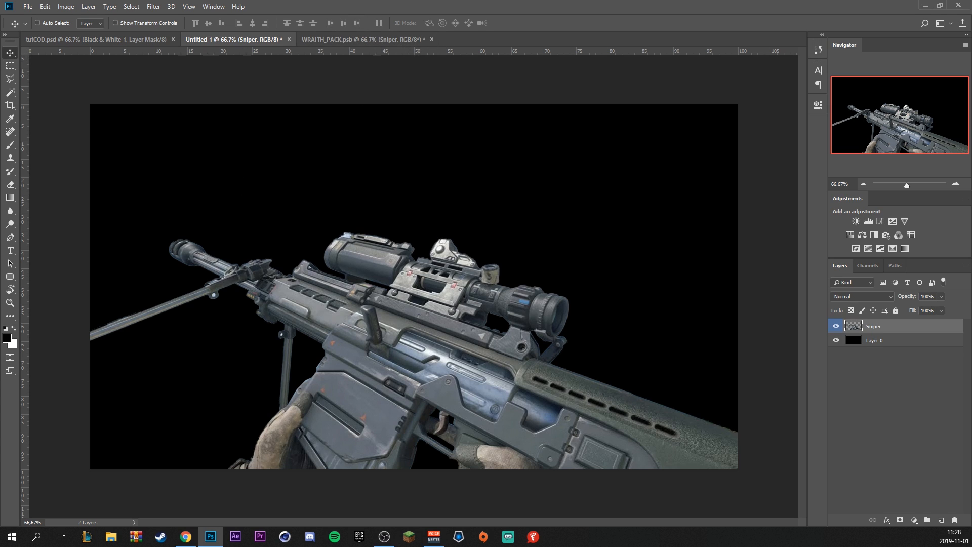
Switch to Chrome, search for Call of Duty Black Ops 4 gameplay images and copy the ruined street screenshot with the blue car.
{"action": "key", "text": "alt+Tab"}
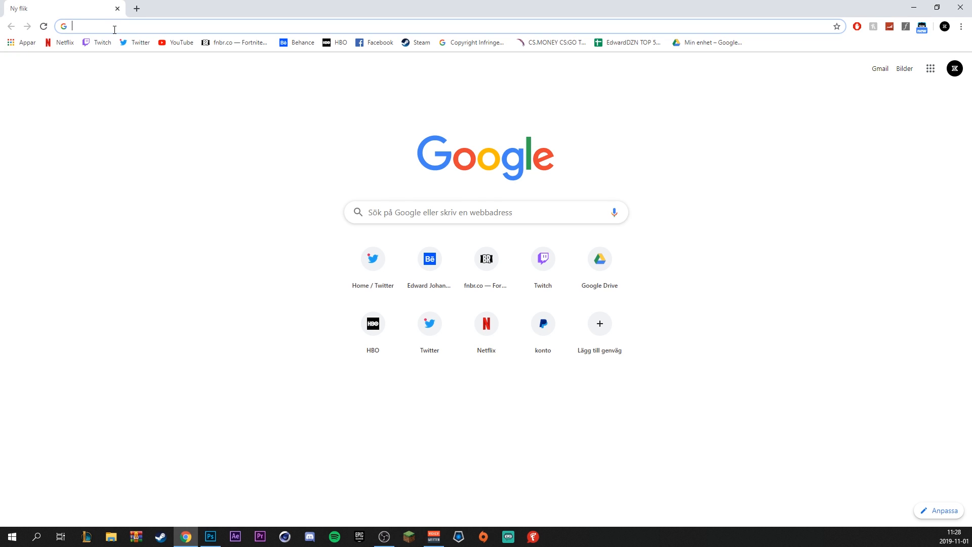
{"action": "type", "text": "call of duty bo4 in game"}
{"action": "key", "text": "Return"}
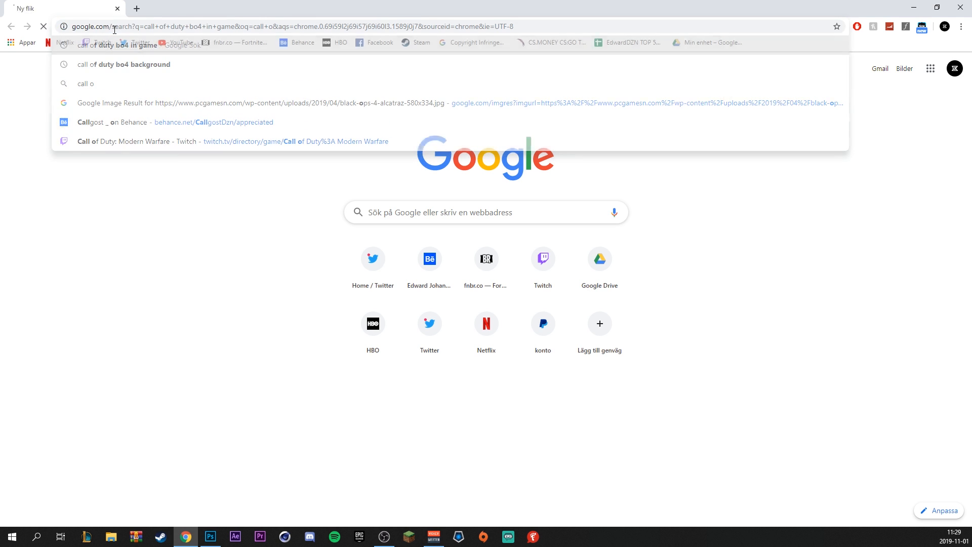
{"action": "left_click", "coordinate": [131, 103]}
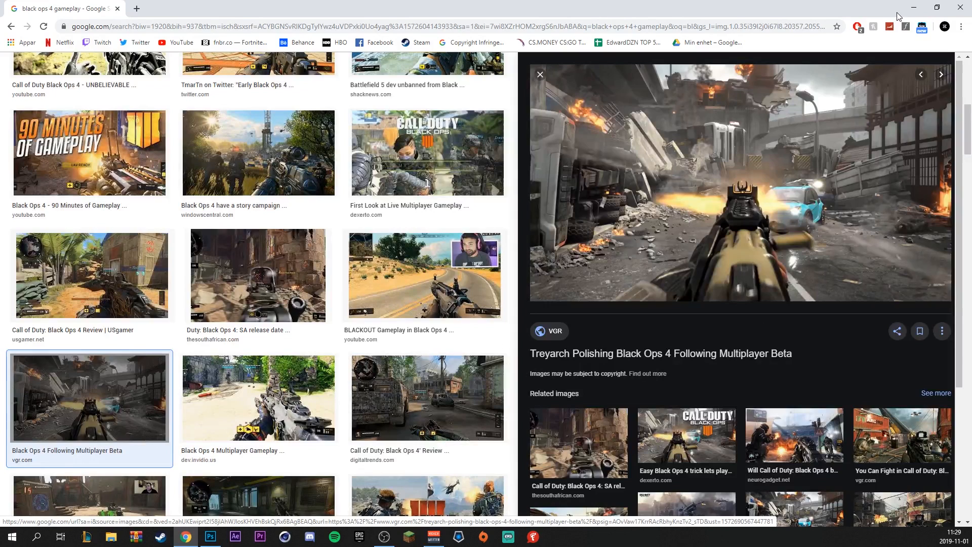
Return to Photoshop, paste the gameplay screenshot into Untitled-1 and place the Sniper layer above it.
{"action": "left_click", "coordinate": [911, 7]}
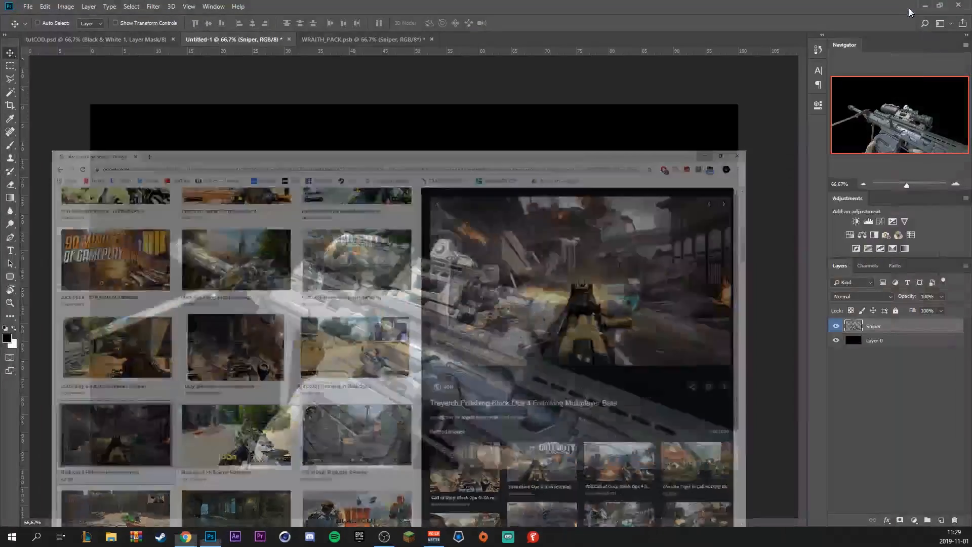
{"action": "key", "text": "ctrl+v"}
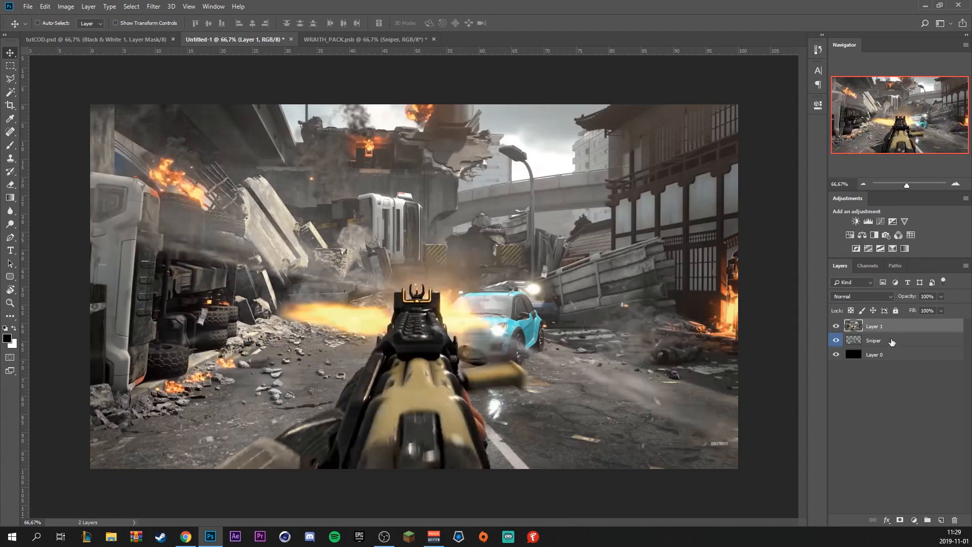
{"action": "left_click_drag", "start_coordinate": [892, 341], "coordinate": [891, 323]}
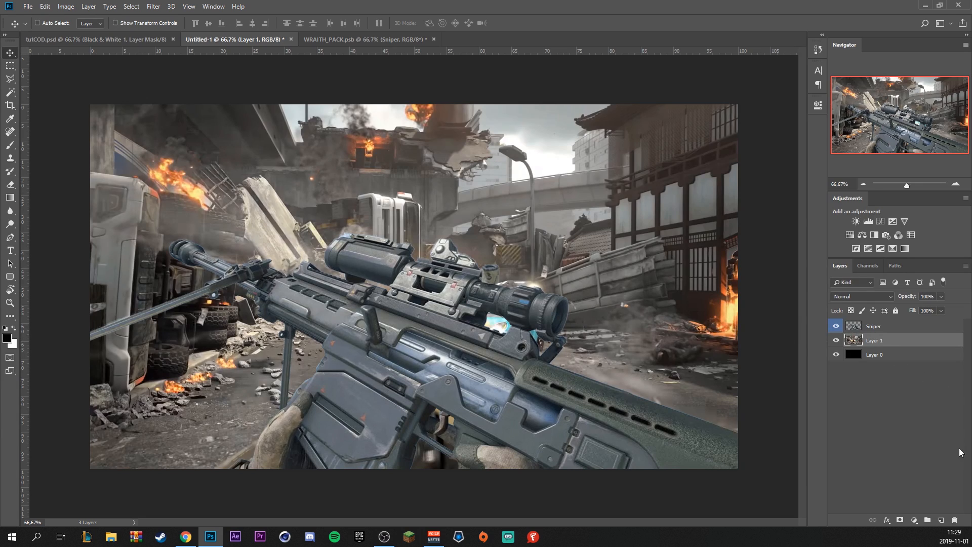
Add a layer above the street image, darken the canvas edges with a large soft black brush at 65% opacity, and set it to Soft Light.
{"action": "left_click", "coordinate": [943, 521]}
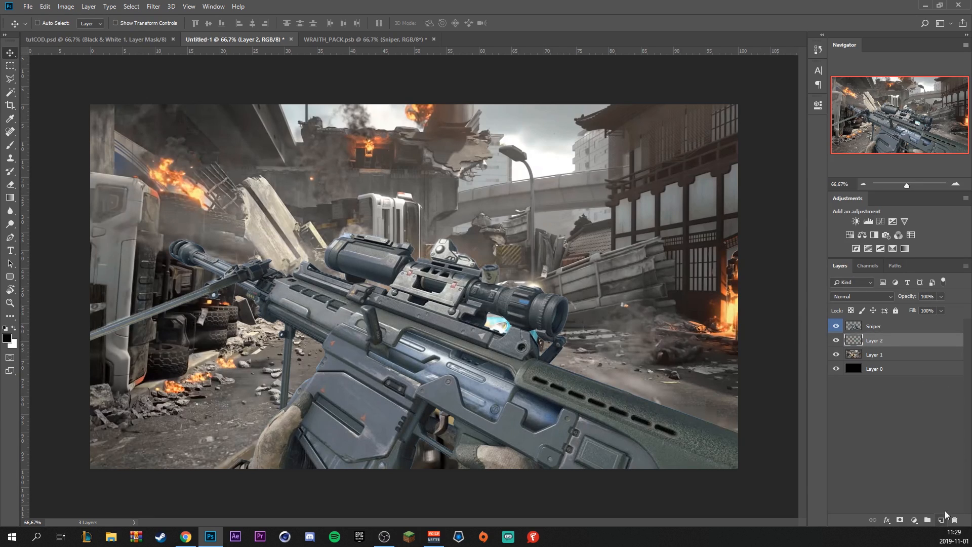
{"action": "left_click", "coordinate": [10, 145]}
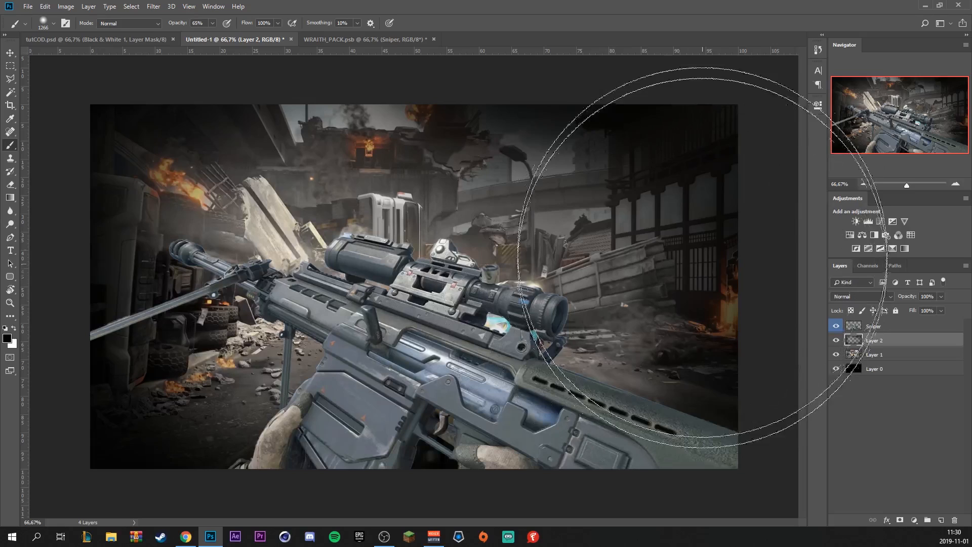
{"action": "key", "text": "ctrl+z"}
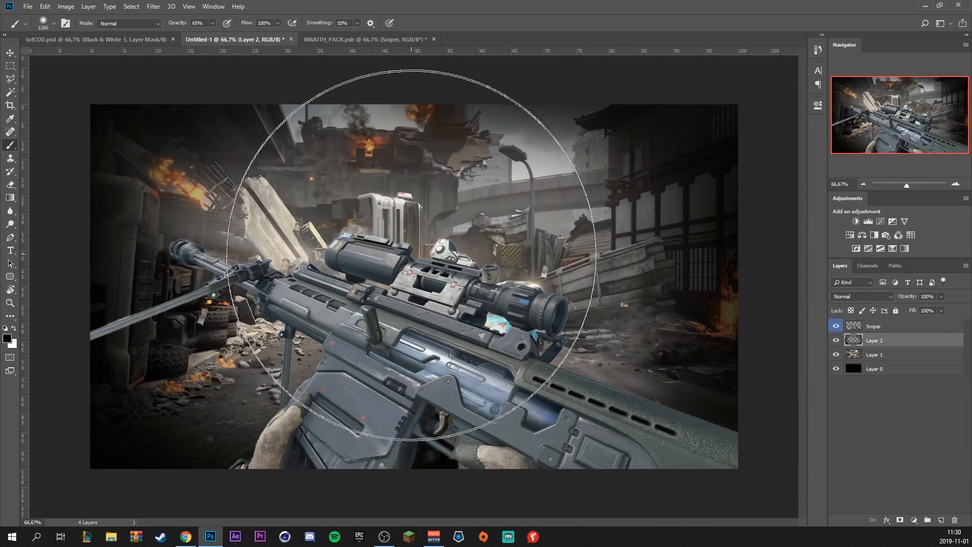
{"action": "left_click", "coordinate": [861, 296]}
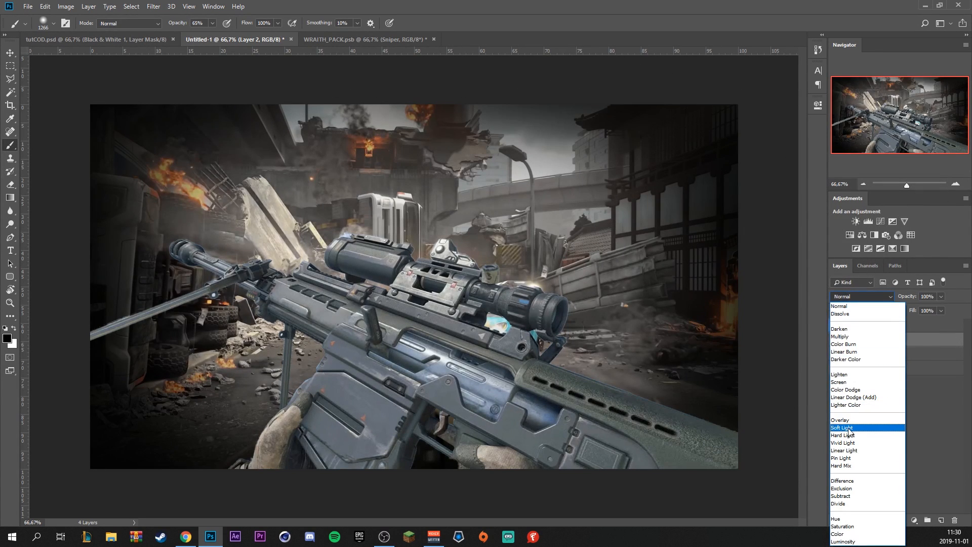
{"action": "left_click", "coordinate": [855, 428]}
Paint a soft white glow in the canvas centre on the Soft Light layer with an 882 px brush and compare the layer on and off.
{"action": "left_click", "coordinate": [14, 328]}
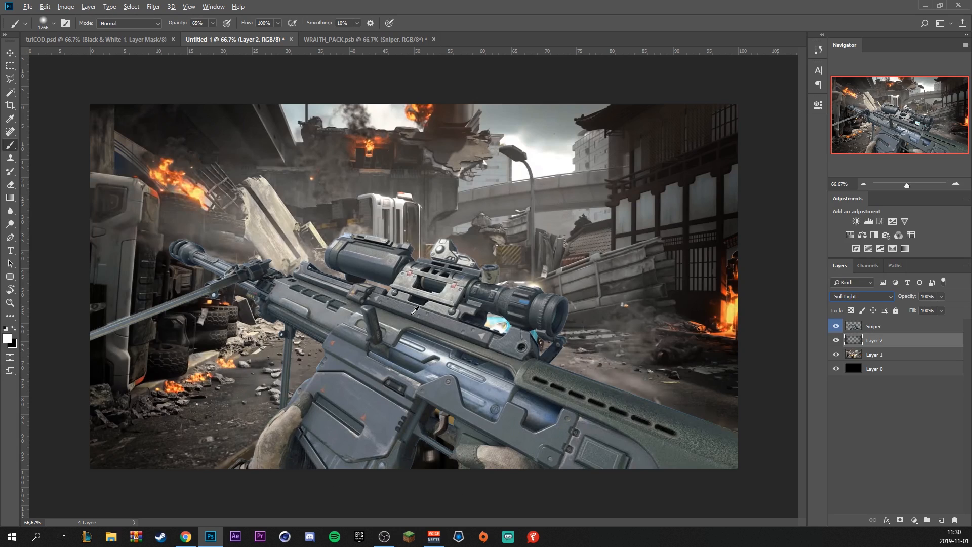
{"action": "mouse_move", "coordinate": [411, 314]}
{"action": "left_mouse_down"}
{"action": "mouse_move", "coordinate": [300, 313]}
{"action": "mouse_move", "coordinate": [403, 310]}
{"action": "left_mouse_up"}
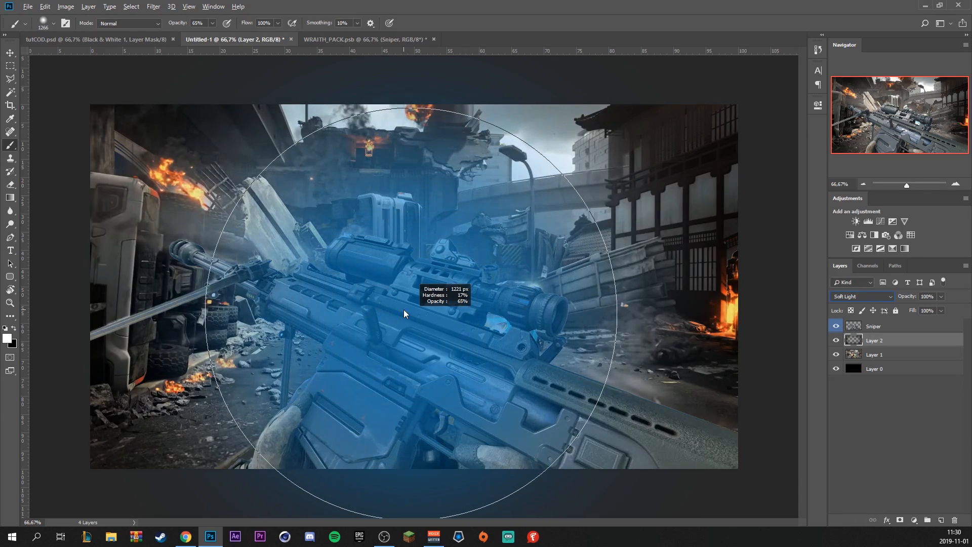
{"action": "left_click", "coordinate": [403, 308]}
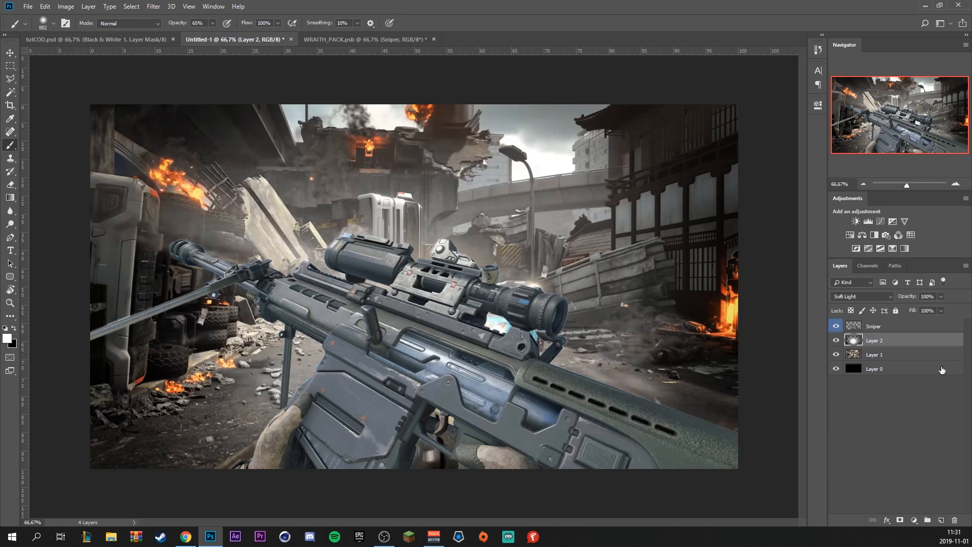
{"action": "left_click", "coordinate": [835, 341]}
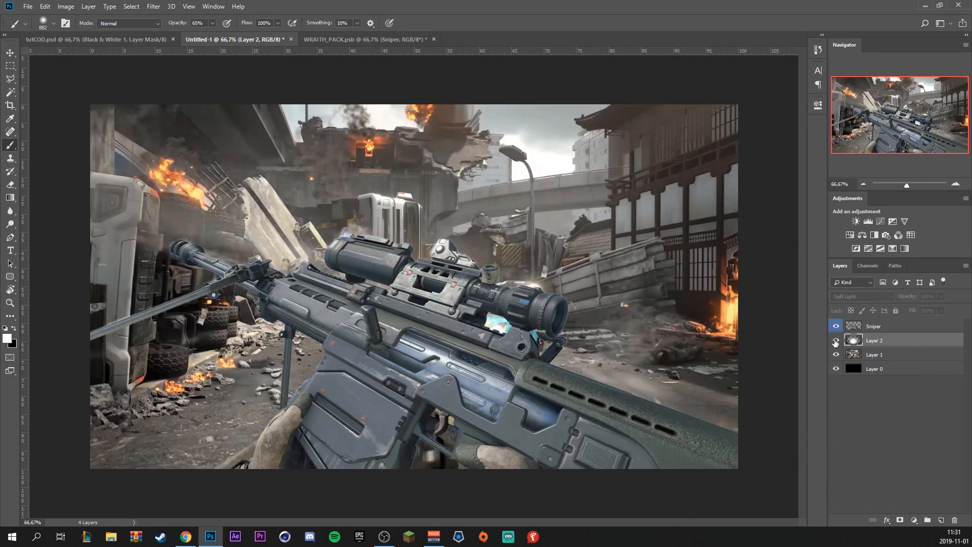
{"action": "left_click", "coordinate": [835, 341]}
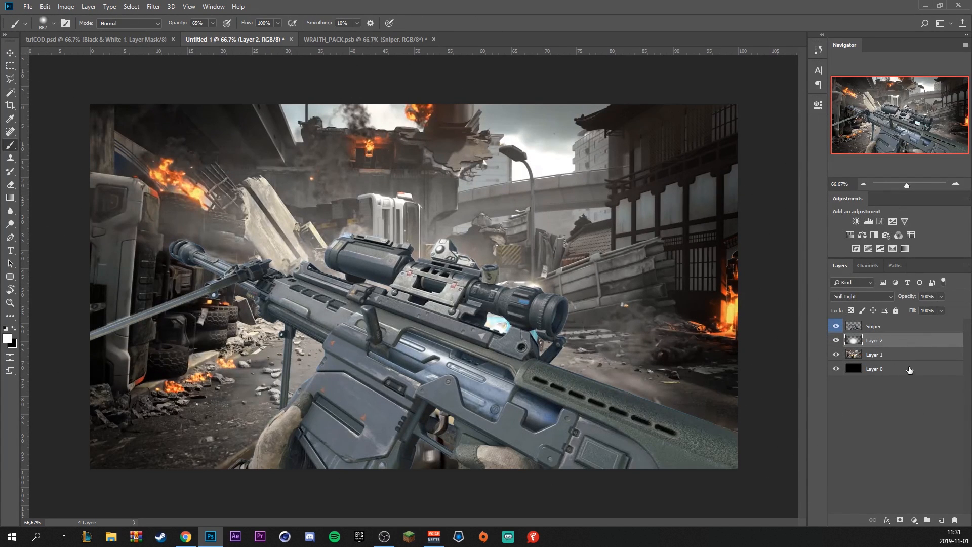
Add a Gradient Map adjustment directly above the street image and set the gradient's starting stop to dark navy #071320.
{"action": "left_click", "coordinate": [896, 357]}
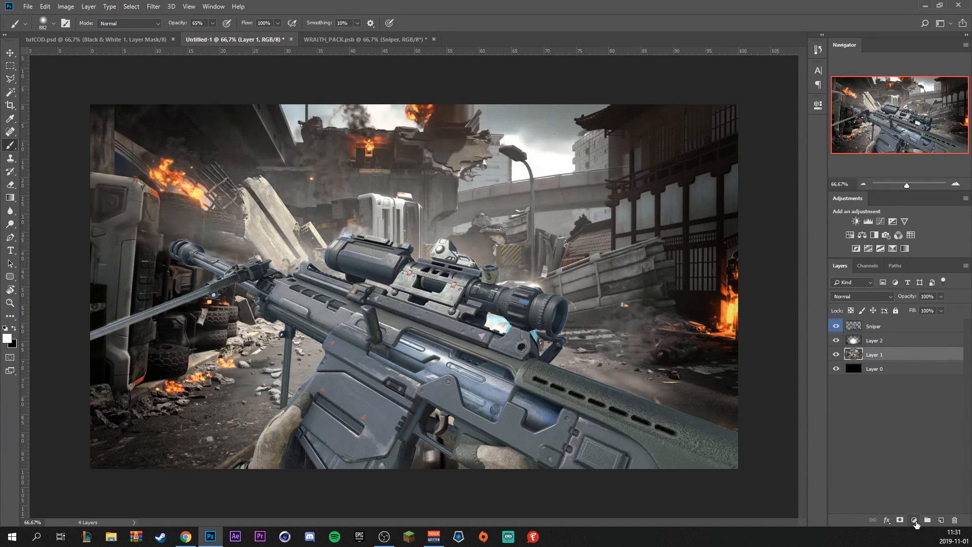
{"action": "left_click", "coordinate": [914, 520]}
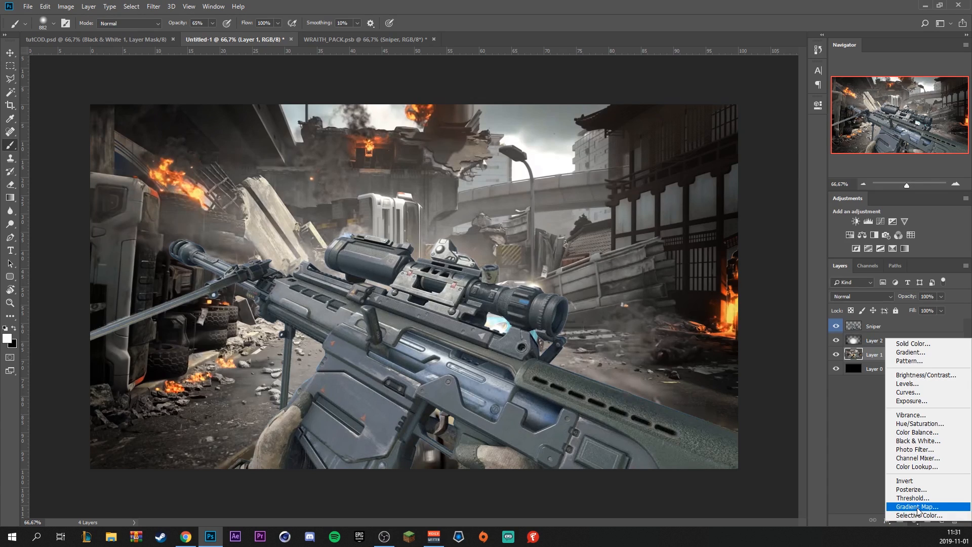
{"action": "left_click", "coordinate": [917, 506]}
{"action": "left_click", "coordinate": [759, 138]}
{"action": "double_click", "coordinate": [604, 295]}
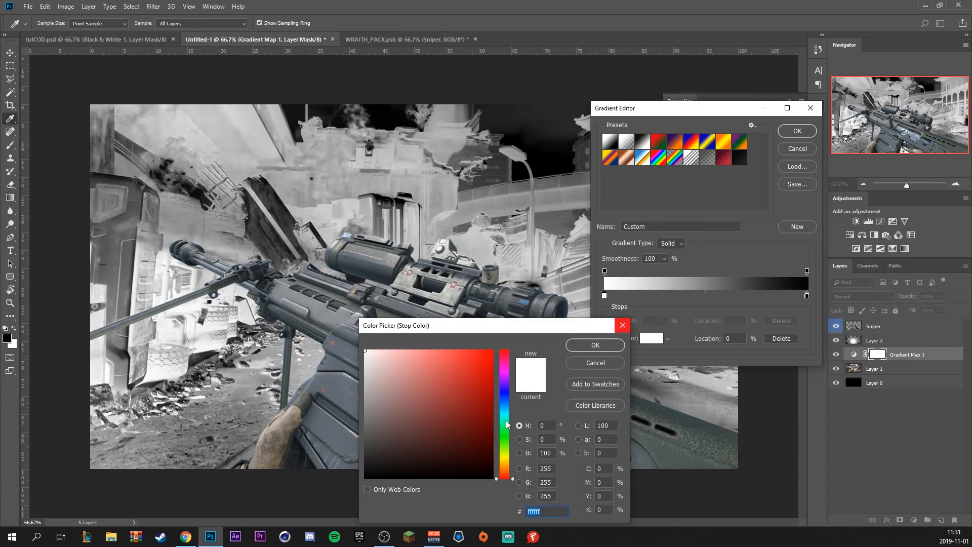
{"action": "left_click", "coordinate": [509, 405]}
{"action": "left_click", "coordinate": [463, 462]}
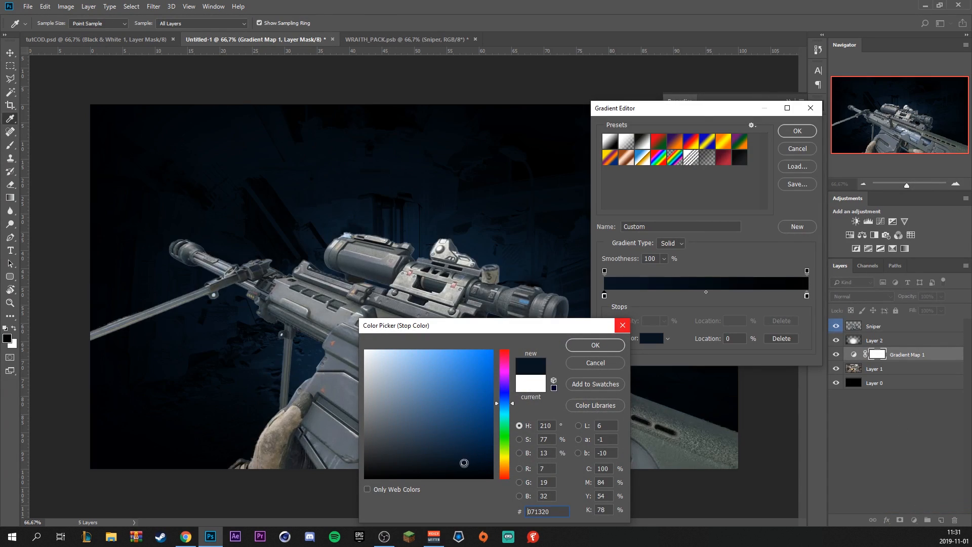
{"action": "left_click", "coordinate": [595, 344]}
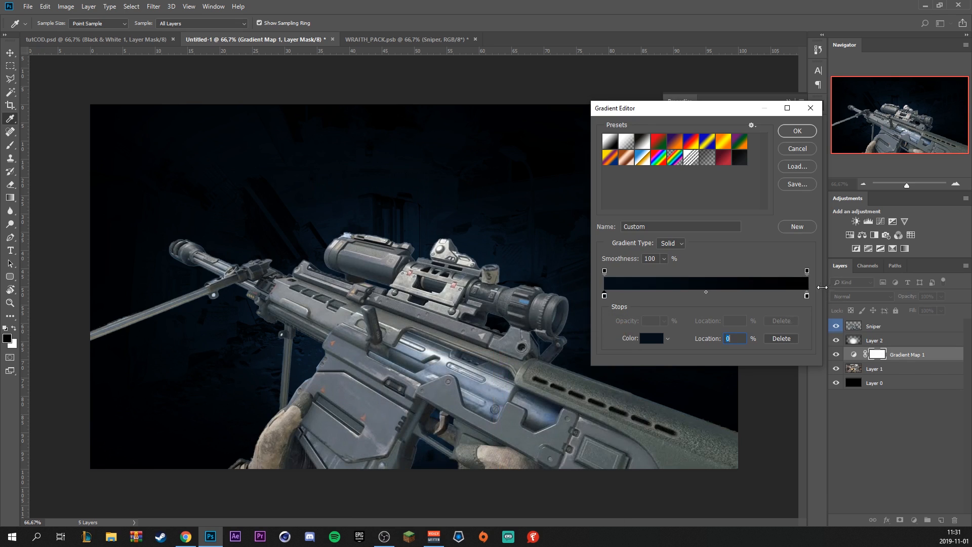
Set the gradient's end stop to bright blue #1dace8 and accept the colour.
{"action": "double_click", "coordinate": [807, 296]}
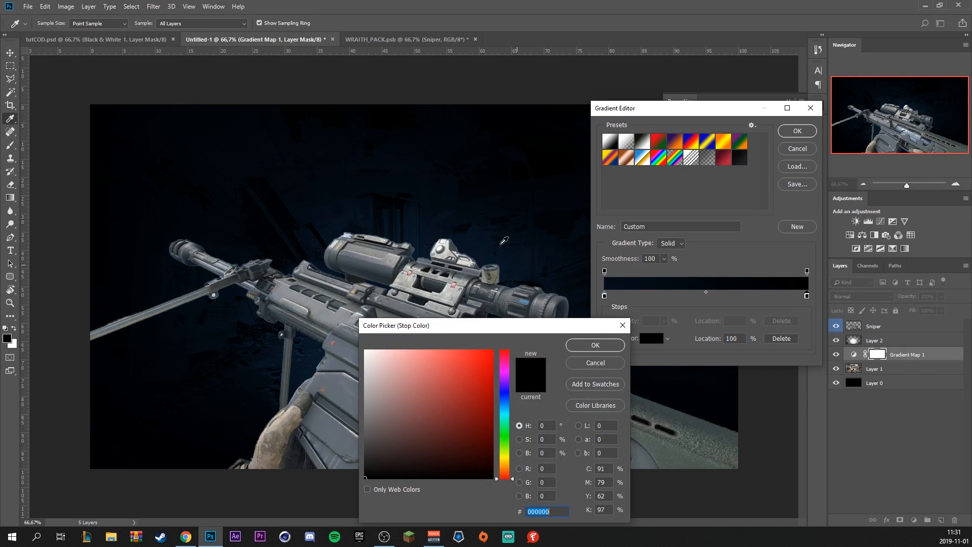
{"action": "left_click", "coordinate": [505, 408]}
{"action": "left_click", "coordinate": [473, 360]}
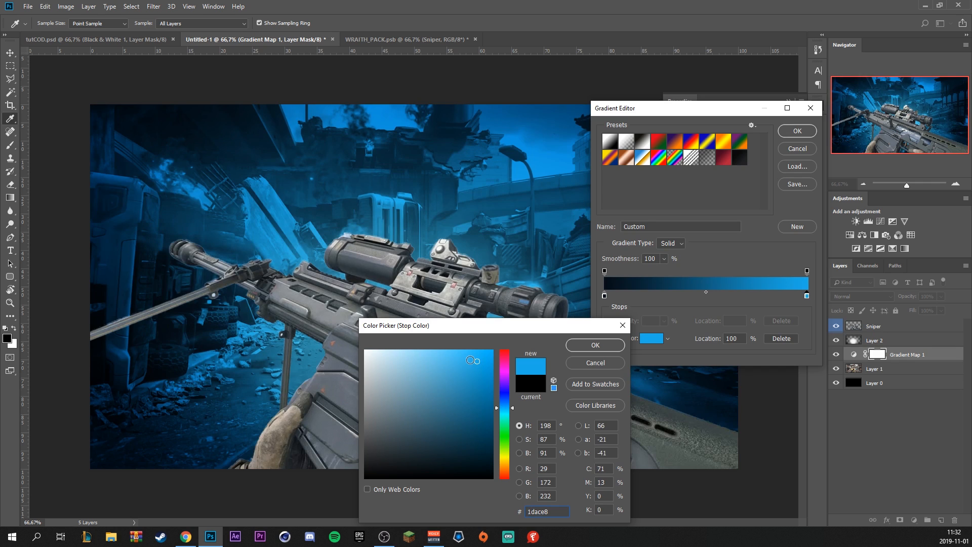
{"action": "left_click", "coordinate": [595, 345]}
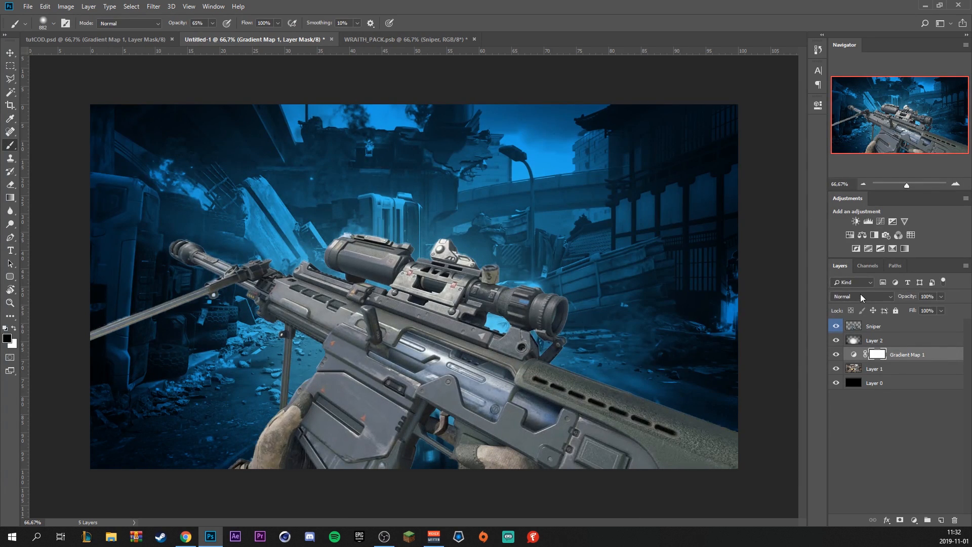
Set the Gradient Map layer's blend mode to Overlay and compare the image with and without it.
{"action": "left_click", "coordinate": [860, 293]}
{"action": "left_click", "coordinate": [869, 423]}
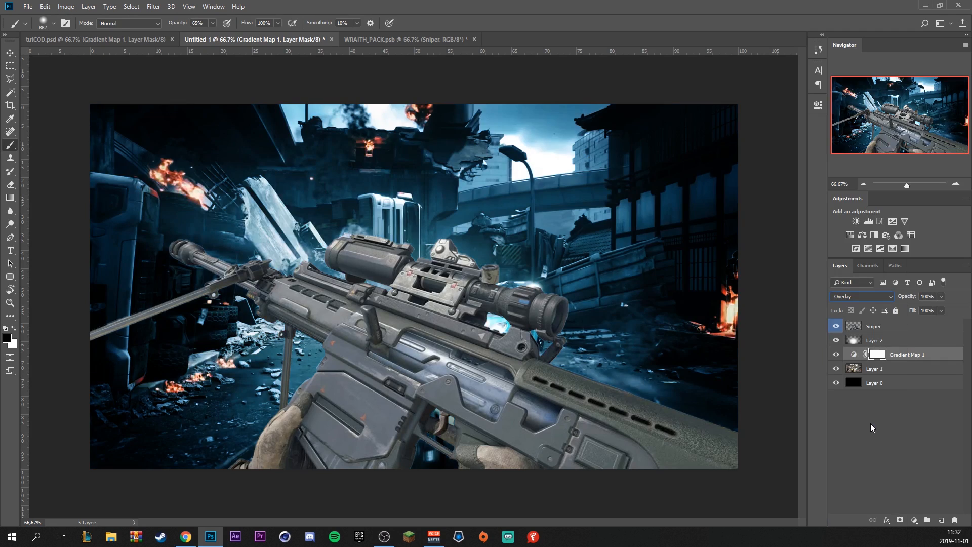
{"action": "left_click", "coordinate": [836, 354]}
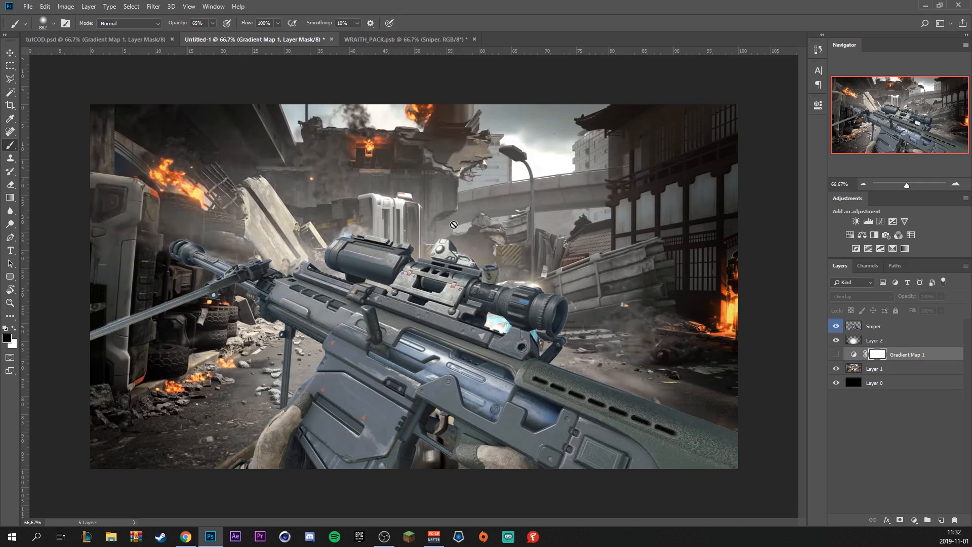
{"action": "left_click", "coordinate": [835, 354]}
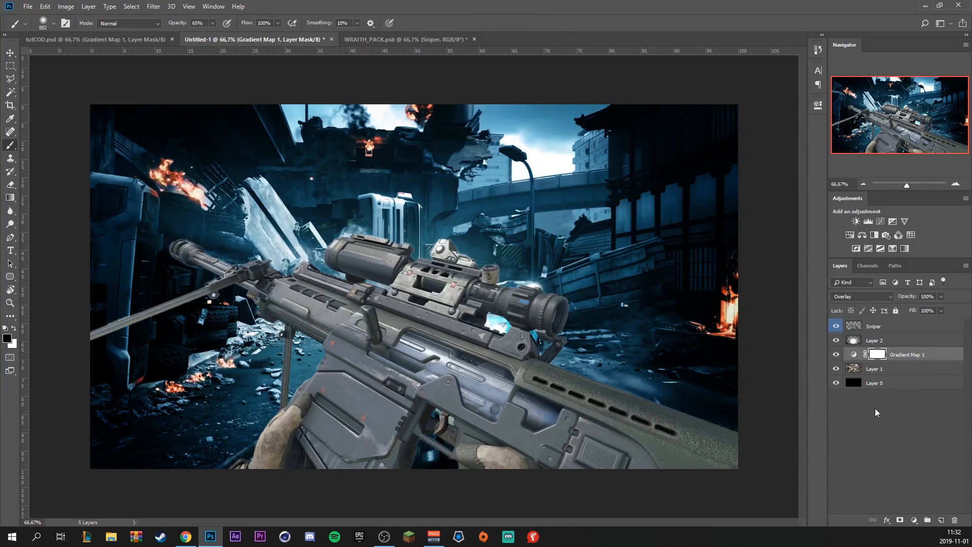
Apply a Gaussian Blur with a 3.5 pixel radius to the street image on Layer 1.
{"action": "left_click", "coordinate": [891, 373]}
{"action": "key", "text": "x"}
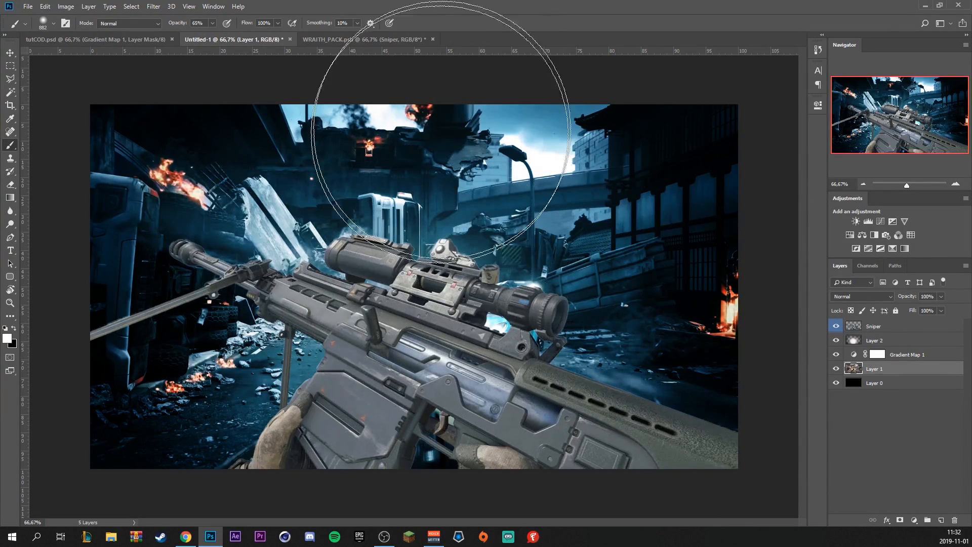
{"action": "left_click", "coordinate": [153, 6]}
{"action": "mouse_move", "coordinate": [181, 124]}
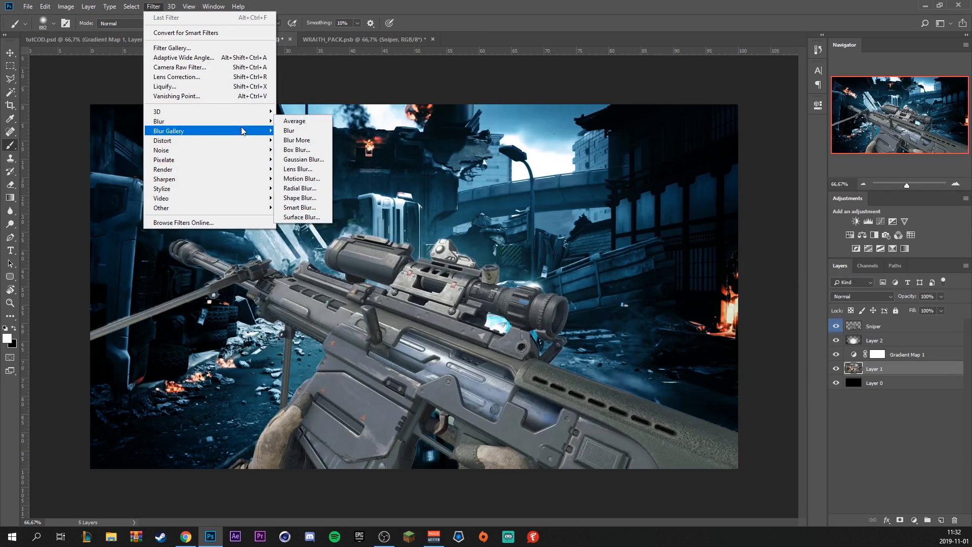
{"action": "left_click", "coordinate": [304, 160]}
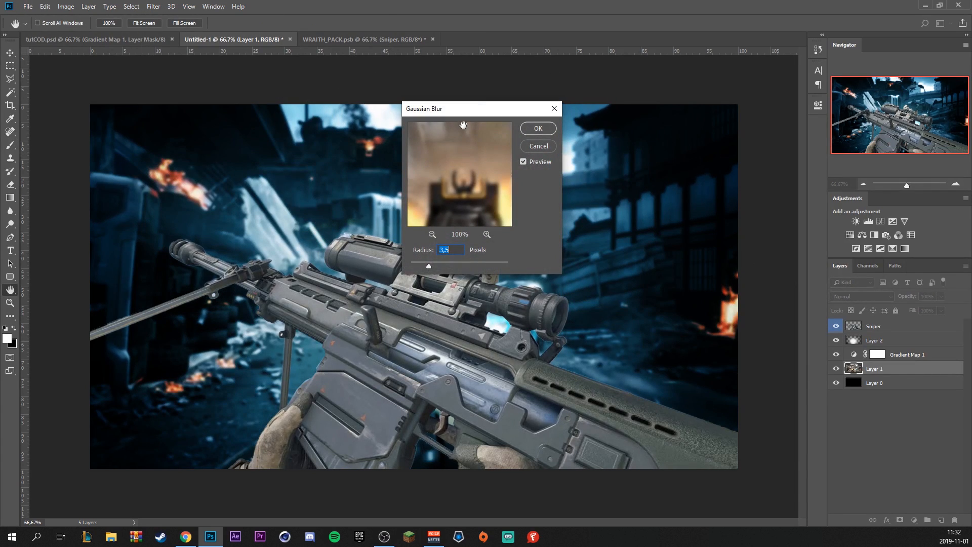
{"action": "left_click_drag", "start_coordinate": [459, 118], "coordinate": [732, 150]}
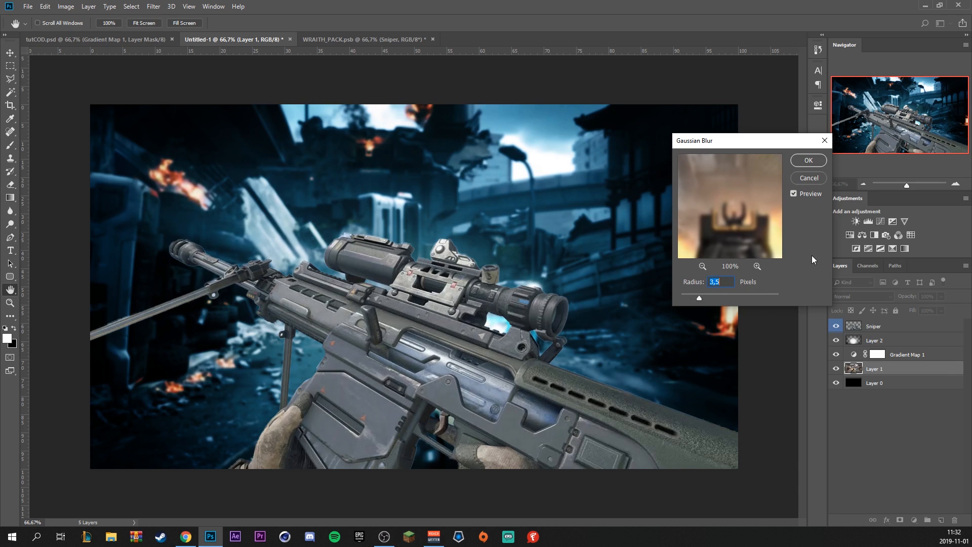
{"action": "left_click", "coordinate": [808, 160]}
Add an empty layer above Gradient Map 1 and set the brush's foreground colour to bright blue #1ea2ee.
{"action": "left_click", "coordinate": [877, 354]}
{"action": "key", "text": "b"}
{"action": "key", "text": "x"}
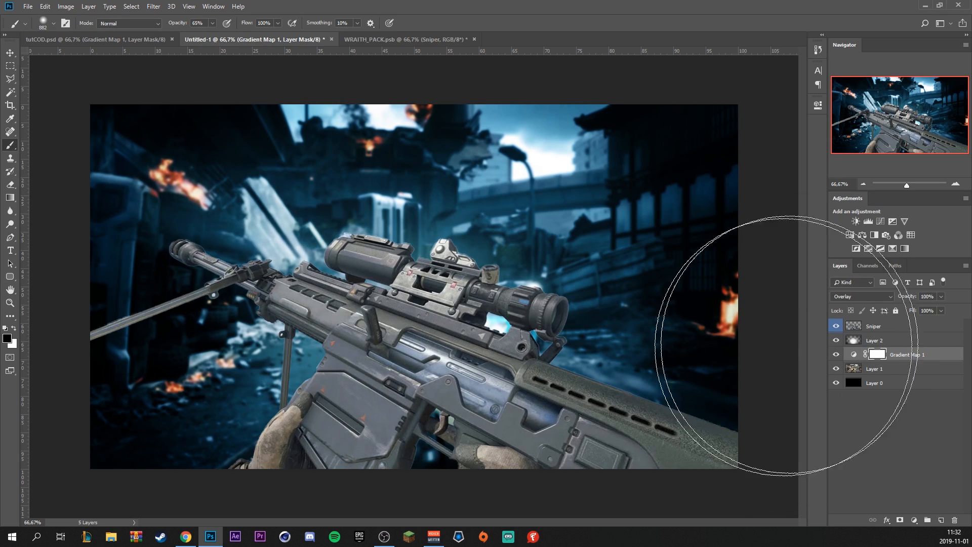
{"action": "left_click", "coordinate": [939, 519]}
{"action": "key", "text": "x"}
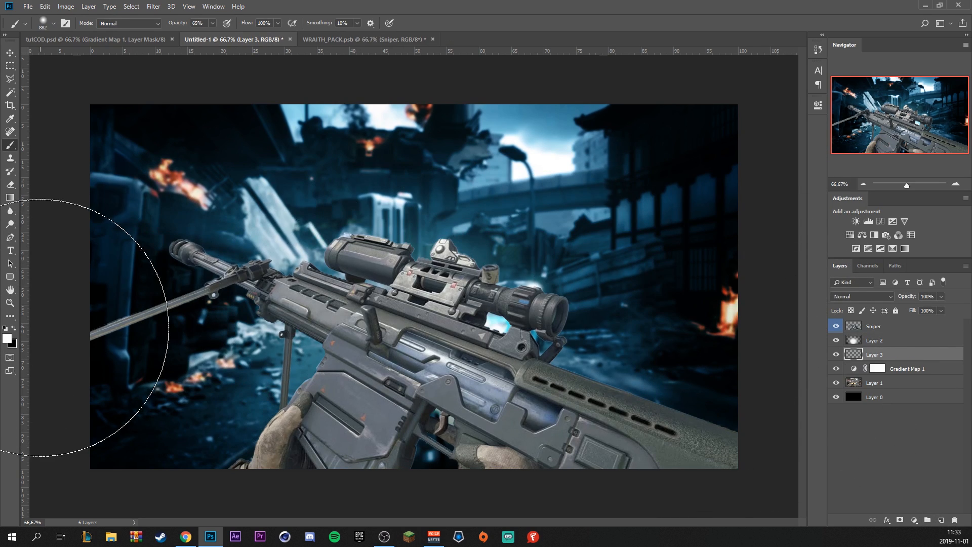
{"action": "left_click", "coordinate": [8, 338]}
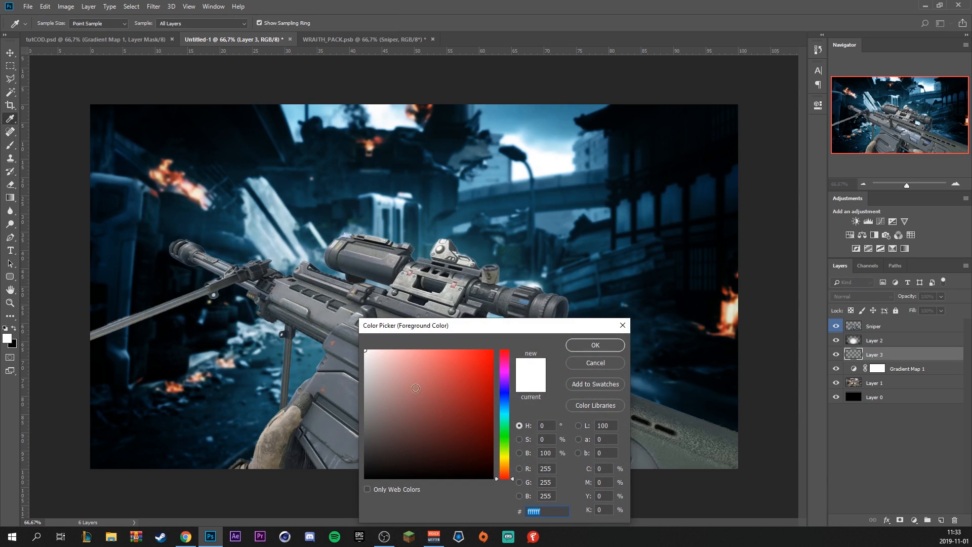
{"action": "left_click_drag", "start_coordinate": [507, 411], "coordinate": [507, 406]}
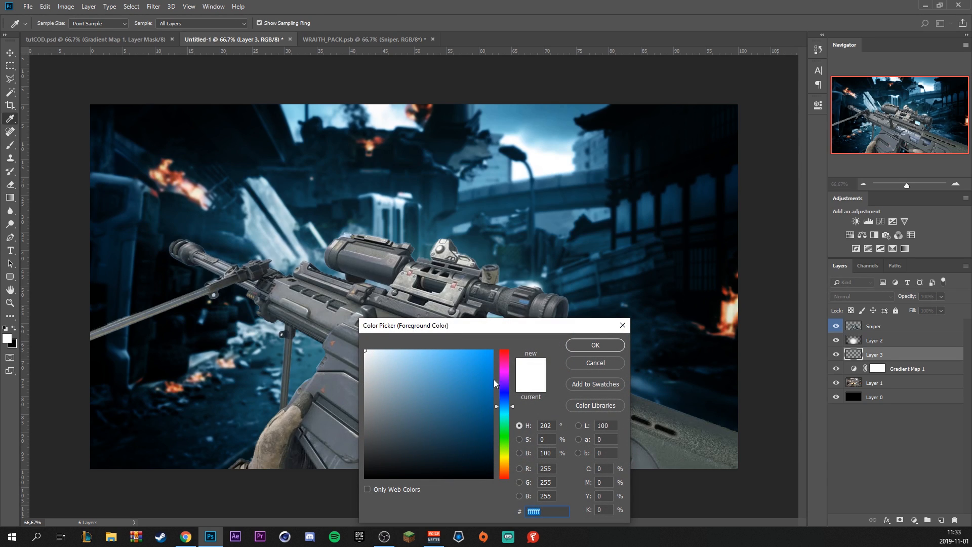
{"action": "left_click", "coordinate": [477, 358]}
{"action": "left_click", "coordinate": [595, 344]}
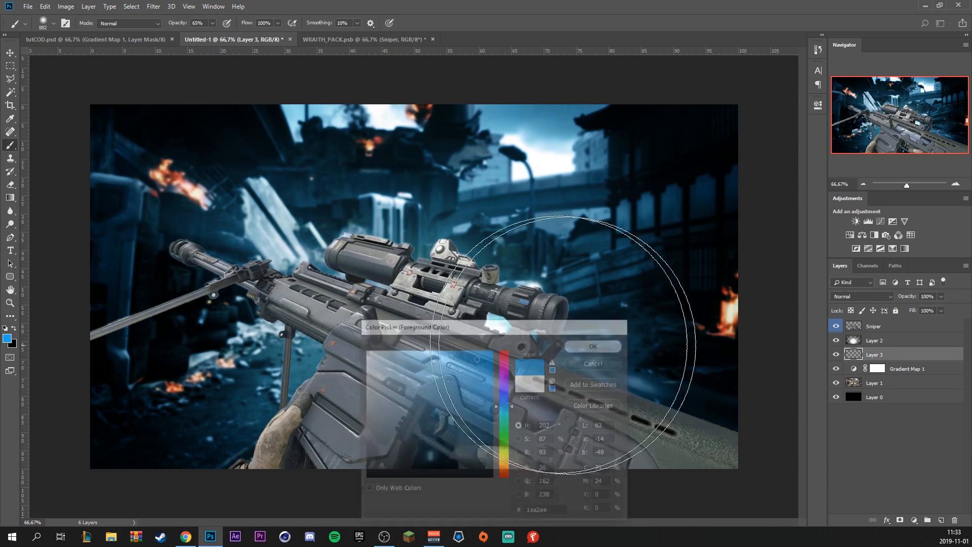
Paint a large soft blue glow behind the rifle on Layer 3 and blend it as Overlay at 54% opacity.
{"action": "left_click_drag", "start_coordinate": [417, 360], "coordinate": [568, 360]}
{"action": "left_click", "coordinate": [416, 359]}
{"action": "left_click", "coordinate": [850, 301]}
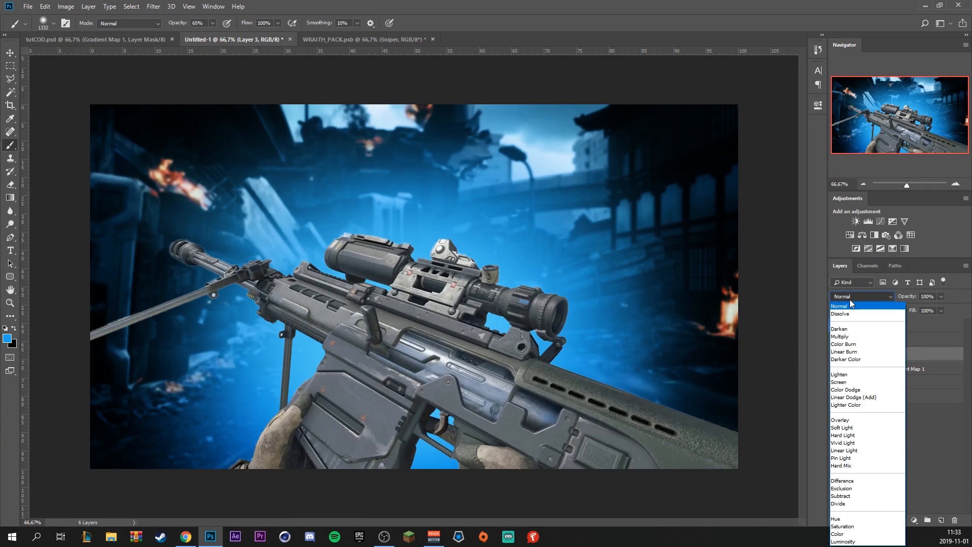
{"action": "left_click", "coordinate": [843, 423]}
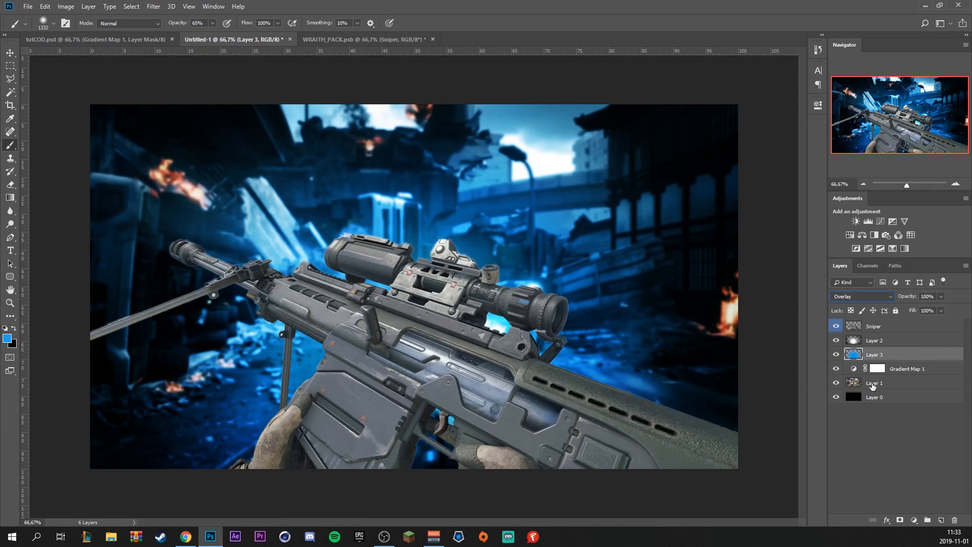
{"action": "left_click", "coordinate": [941, 297]}
{"action": "left_click_drag", "start_coordinate": [932, 309], "coordinate": [917, 308]}
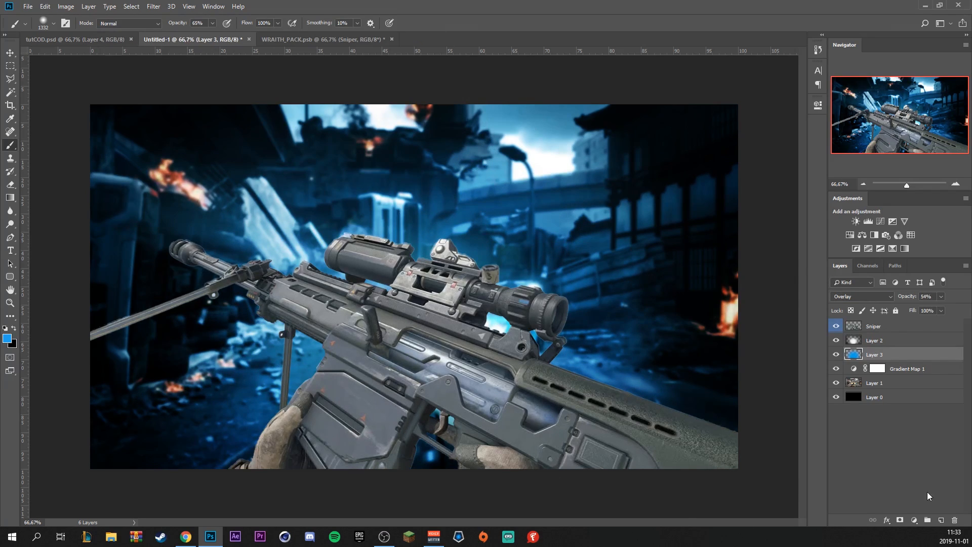
Paint a soft white glow behind the rifle on a new layer above Layer 3, blended as Overlay with 65% fill.
{"action": "left_click", "coordinate": [942, 520]}
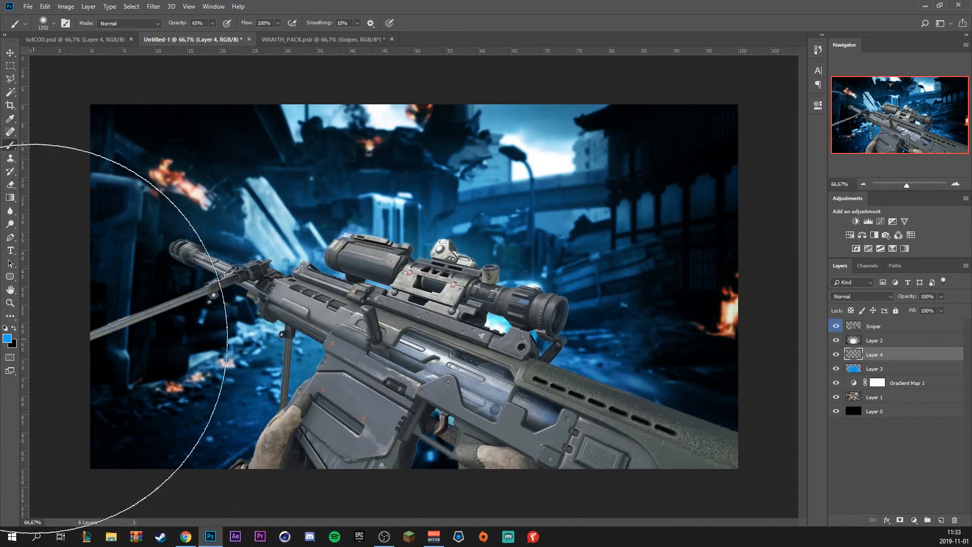
{"action": "left_click", "coordinate": [7, 338]}
{"action": "left_click", "coordinate": [450, 394]}
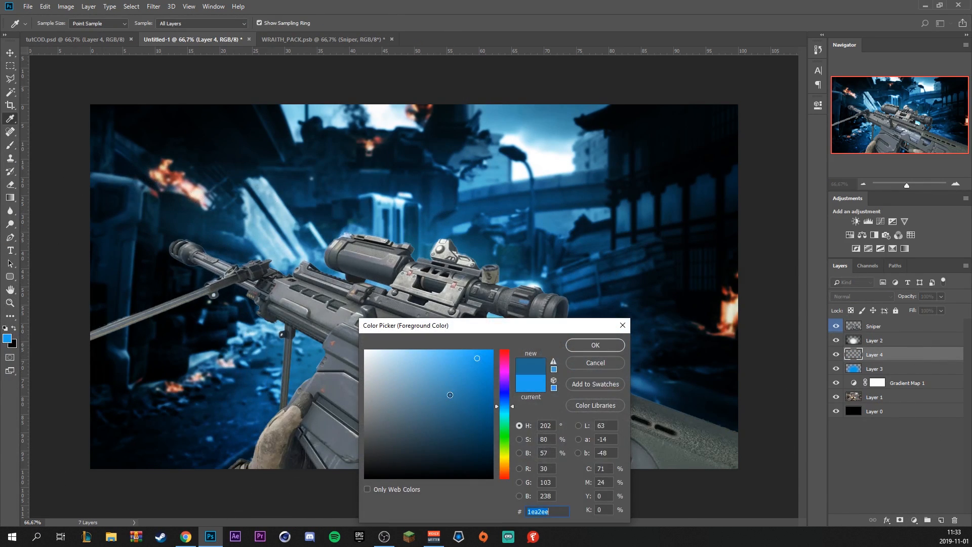
{"action": "left_click", "coordinate": [591, 347]}
{"action": "key", "text": "b"}
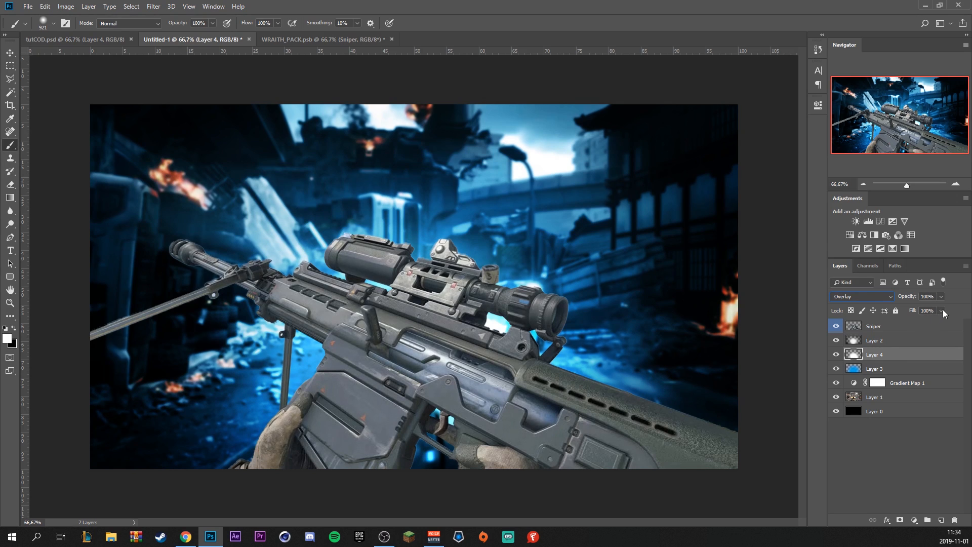
{"action": "left_click", "coordinate": [941, 310]}
{"action": "left_click_drag", "start_coordinate": [934, 323], "coordinate": [917, 323]}
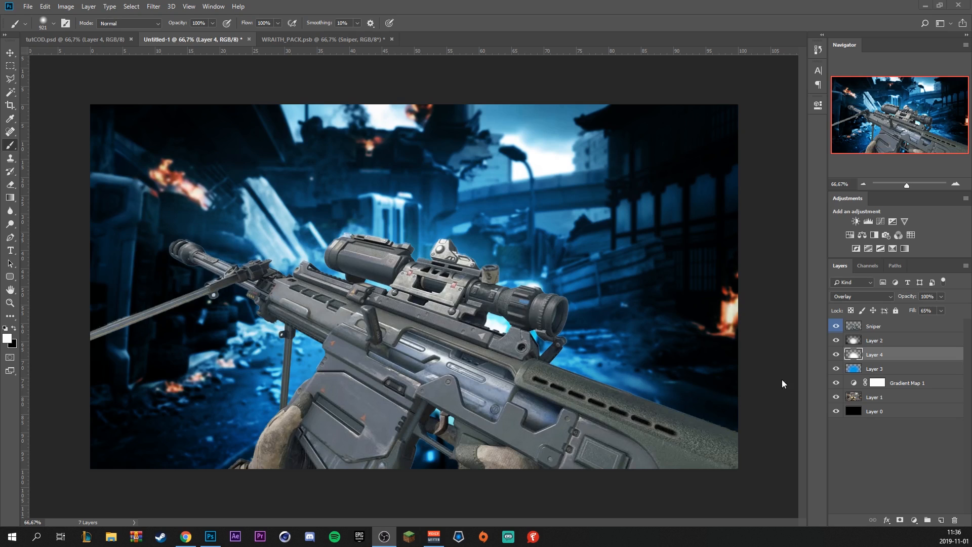
Add a layer clipped to the Sniper layer and brush soft black shadows over the rifle's lower parts, stock and bipod.
{"action": "left_click", "coordinate": [891, 326]}
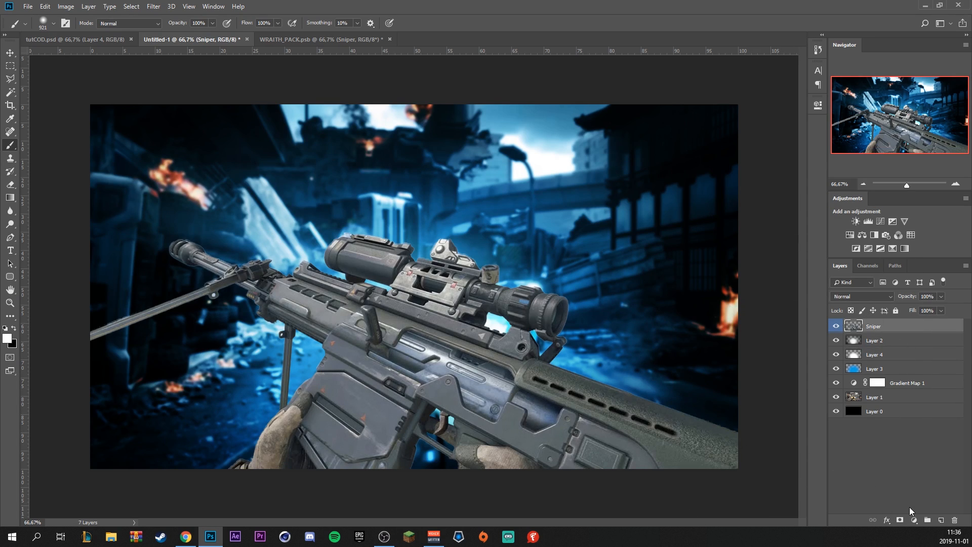
{"action": "left_click", "coordinate": [943, 520]}
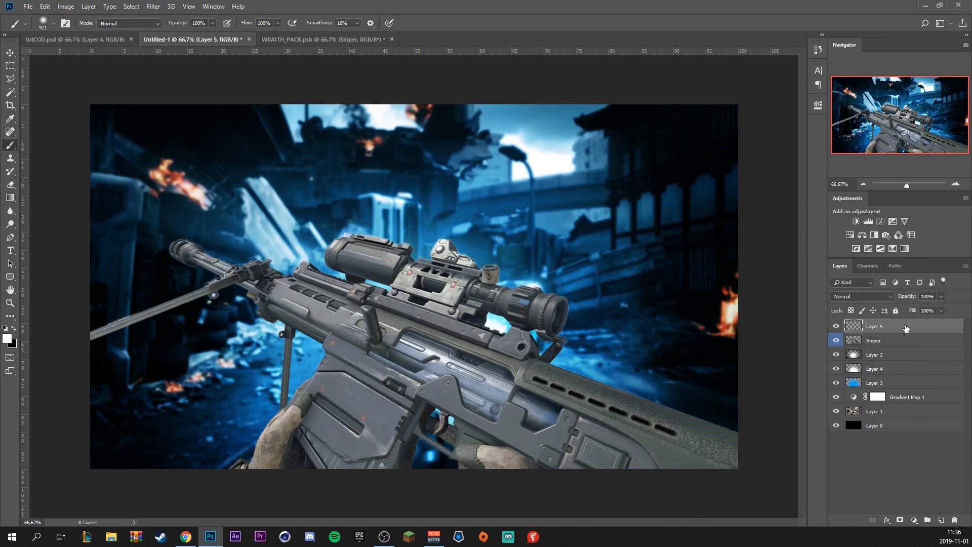
{"action": "right_click", "coordinate": [903, 327]}
{"action": "left_click", "coordinate": [830, 293]}
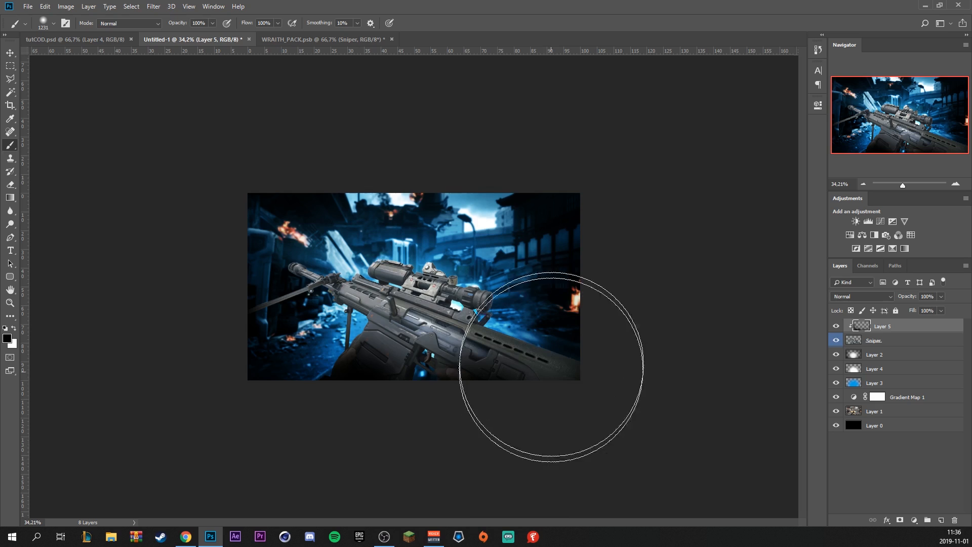
{"action": "scroll", "coordinate": [556, 243], "scroll_direction": "up", "scroll_amount": 3}
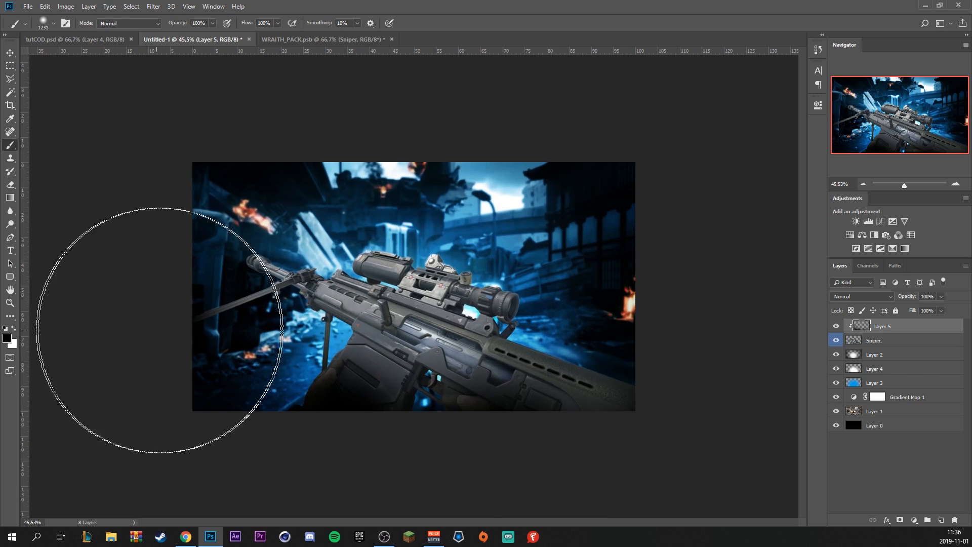
{"action": "left_click", "coordinate": [213, 291]}
{"action": "scroll", "coordinate": [413, 287], "scroll_direction": "up", "scroll_amount": 1}
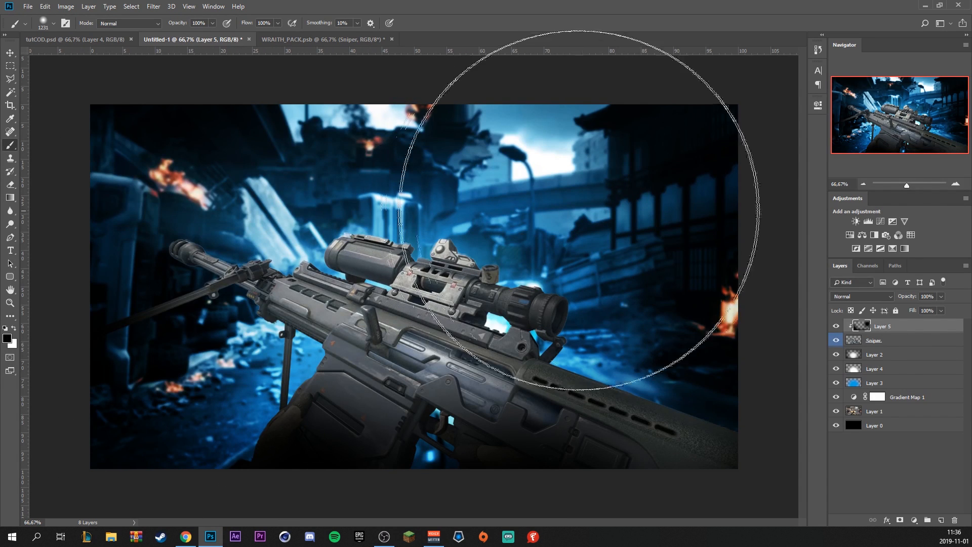
Set the clipped shading layer to Soft Light and brush white highlights along the rifle's upper edge with a smaller brush.
{"action": "left_click", "coordinate": [858, 293]}
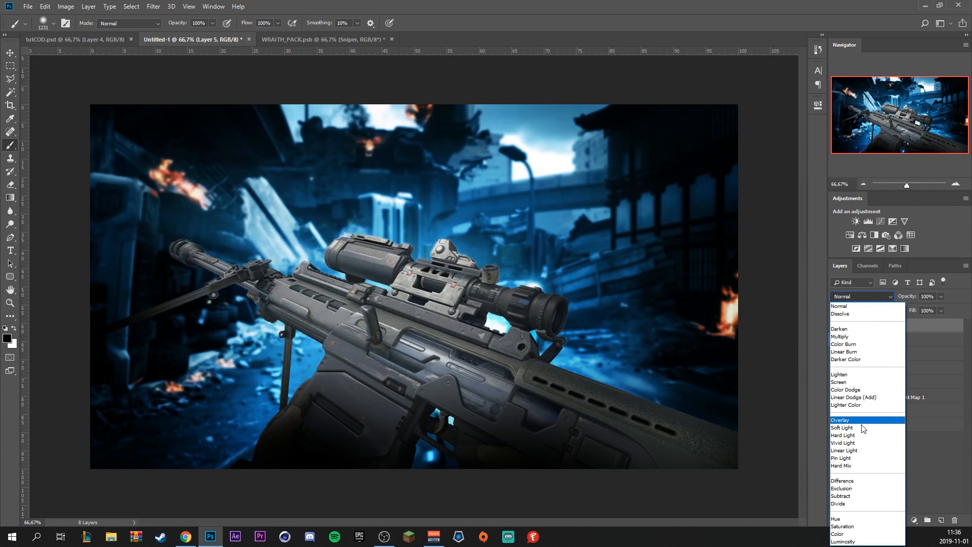
{"action": "left_click", "coordinate": [841, 427]}
{"action": "key", "text": "x"}
{"action": "right_click", "coordinate": [572, 230], "text": "alt"}
{"action": "left_click", "coordinate": [430, 228]}
{"action": "left_click", "coordinate": [326, 232]}
{"action": "left_click", "coordinate": [263, 200]}
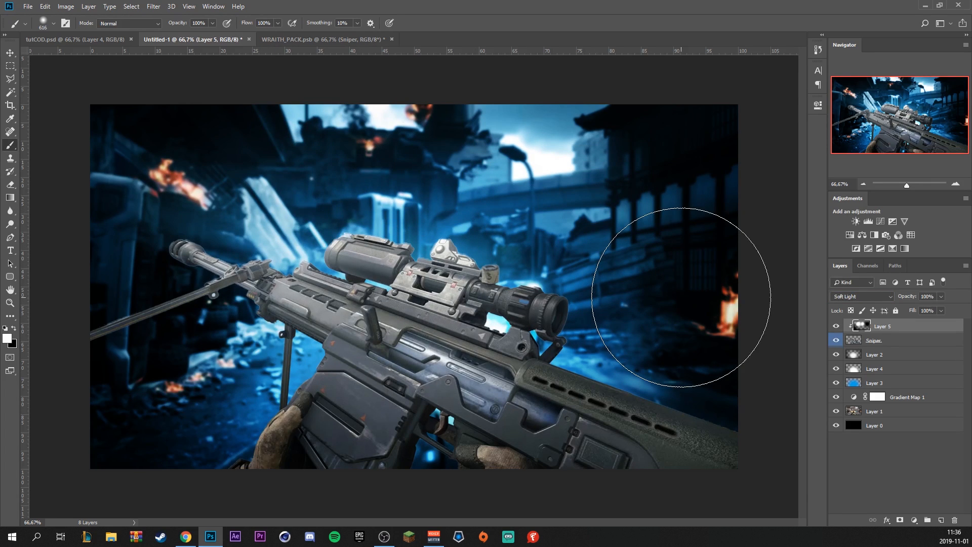
Add a Gradient Map adjustment clipped to the Sniper layer and set the gradient's starting stop to black #000000.
{"action": "left_click", "coordinate": [853, 339]}
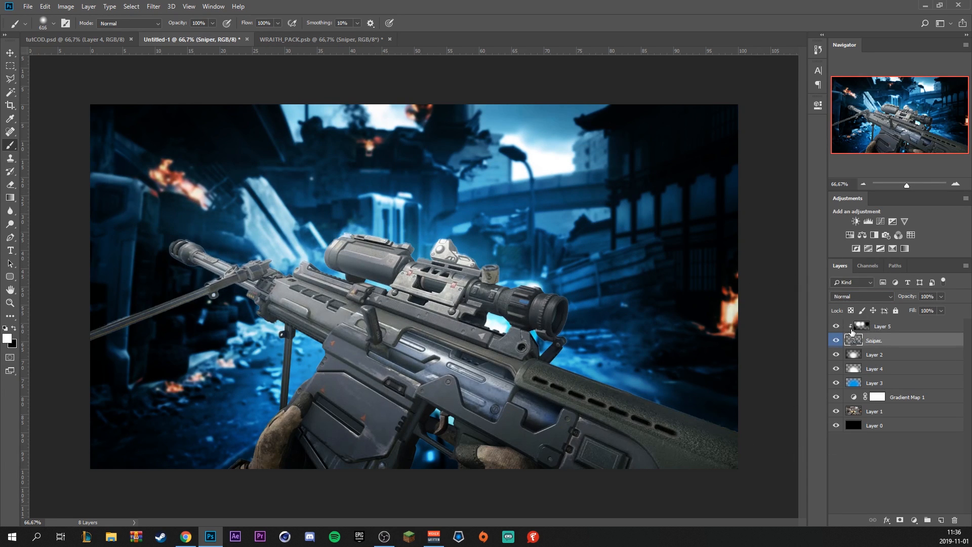
{"action": "left_click", "coordinate": [910, 519]}
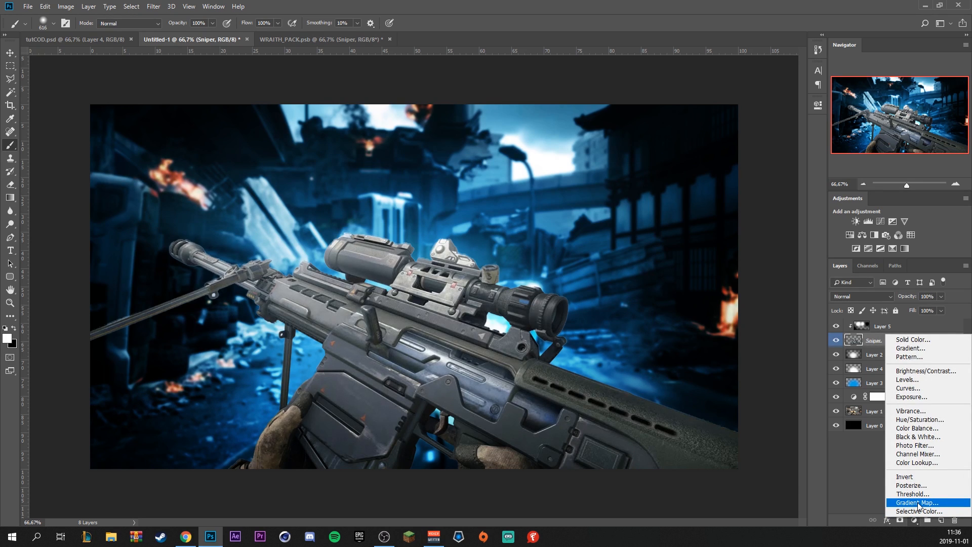
{"action": "left_click", "coordinate": [917, 502]}
{"action": "double_click", "coordinate": [604, 295]}
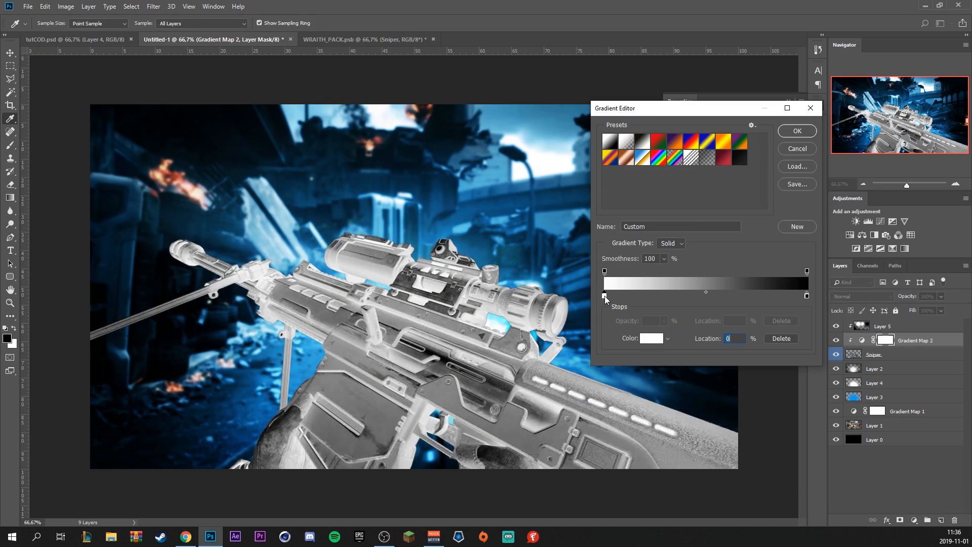
{"action": "left_click", "coordinate": [468, 478]}
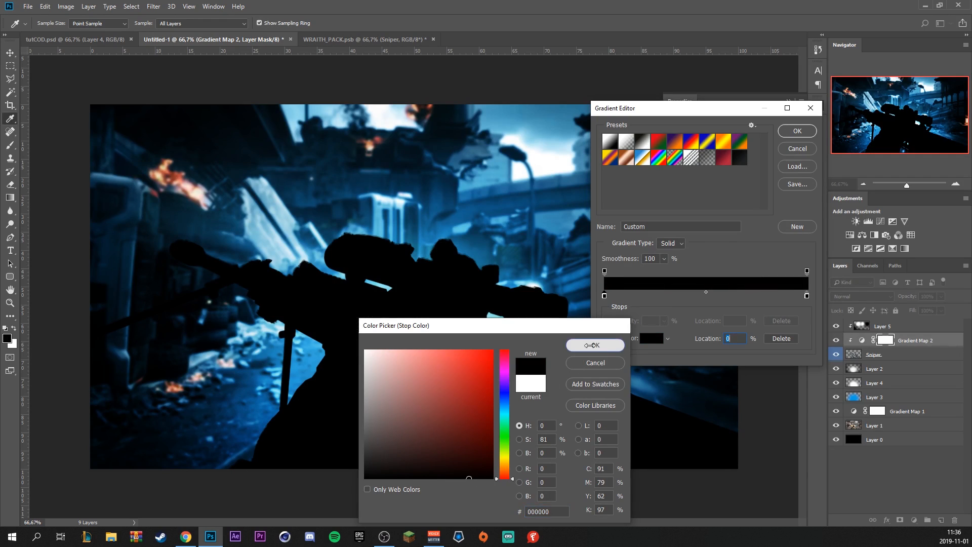
{"action": "left_click", "coordinate": [595, 345]}
Set the gradient's end stop to bright blue, move the black stop to location 31%, and accept the gradient.
{"action": "double_click", "coordinate": [807, 295]}
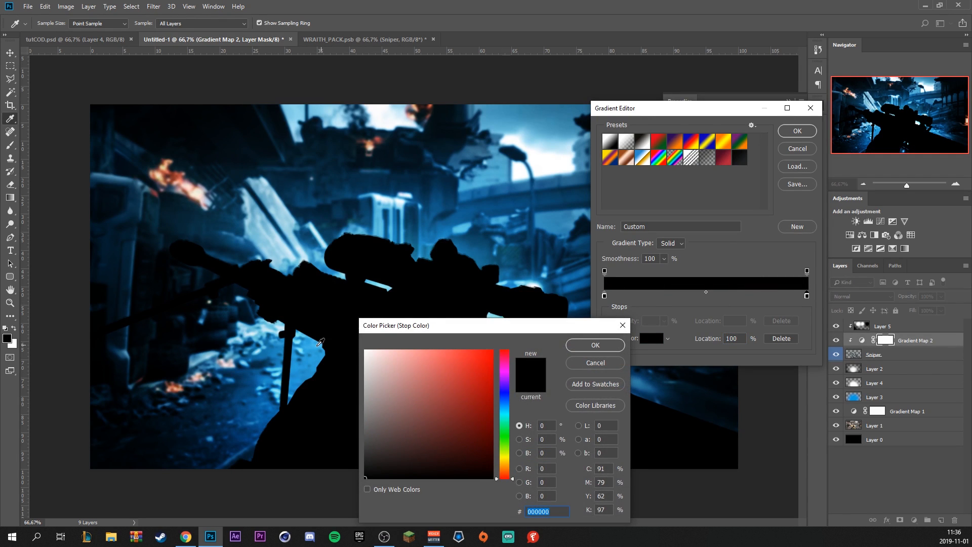
{"action": "type", "text": "ffffff"}
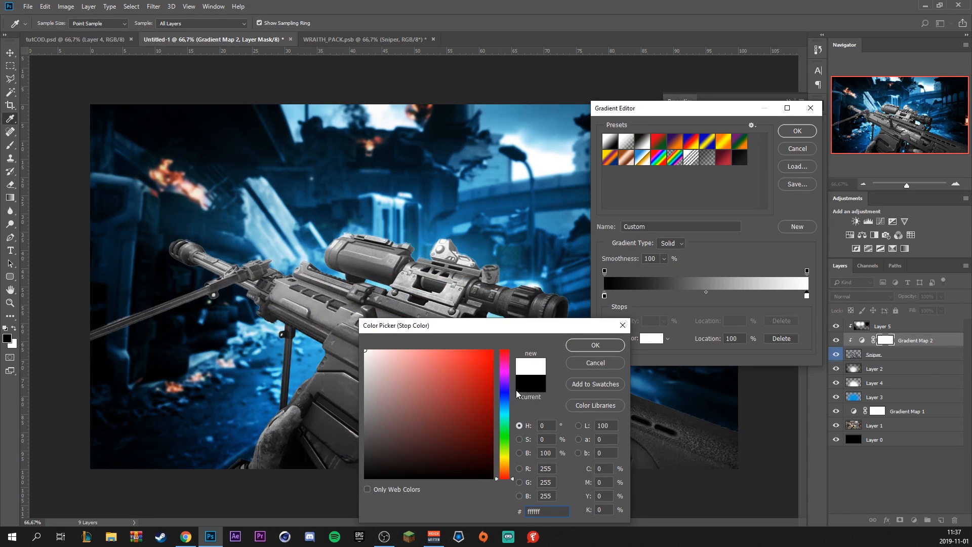
{"action": "left_click_drag", "start_coordinate": [507, 408], "coordinate": [506, 405]}
{"action": "left_click", "coordinate": [485, 349]}
{"action": "left_click", "coordinate": [595, 344]}
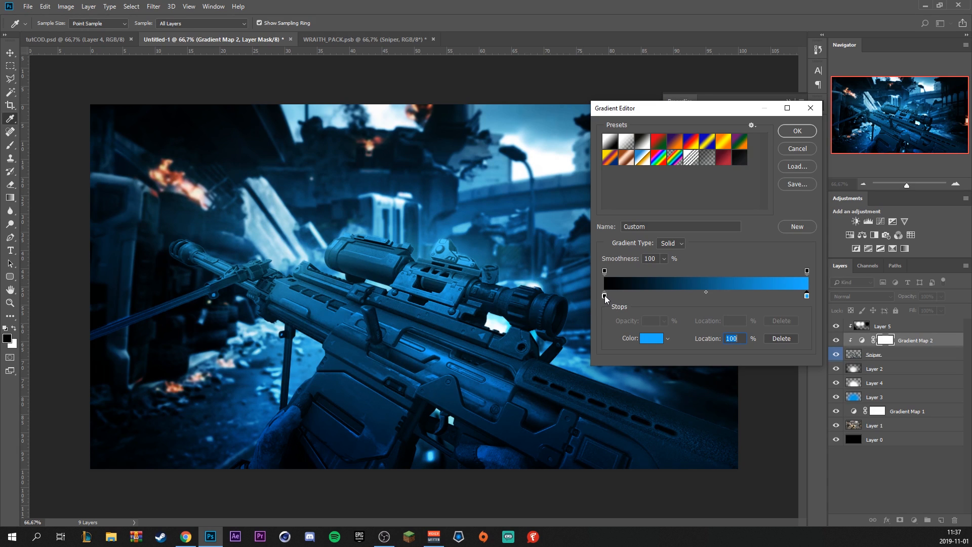
{"action": "left_click_drag", "start_coordinate": [604, 295], "coordinate": [668, 298]}
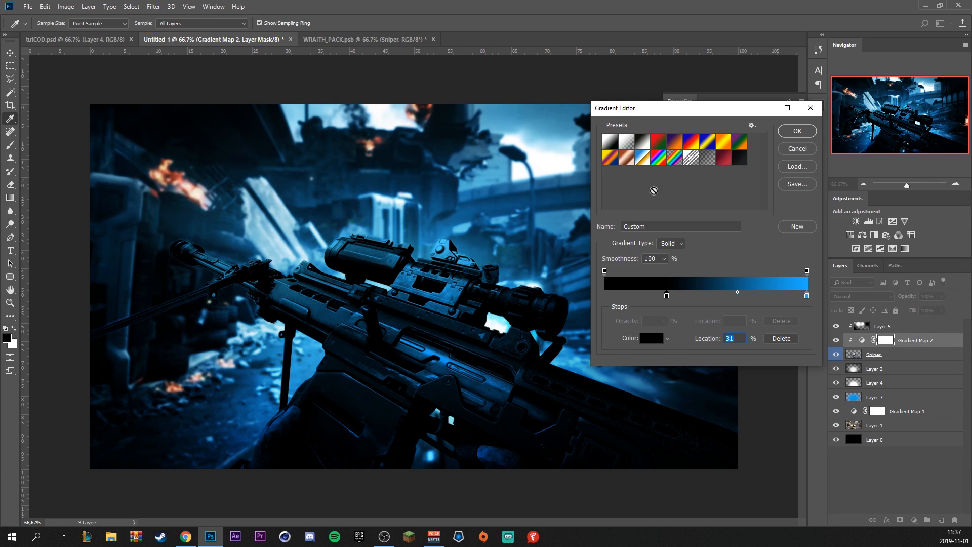
{"action": "left_click", "coordinate": [797, 131]}
{"action": "key", "text": "b"}
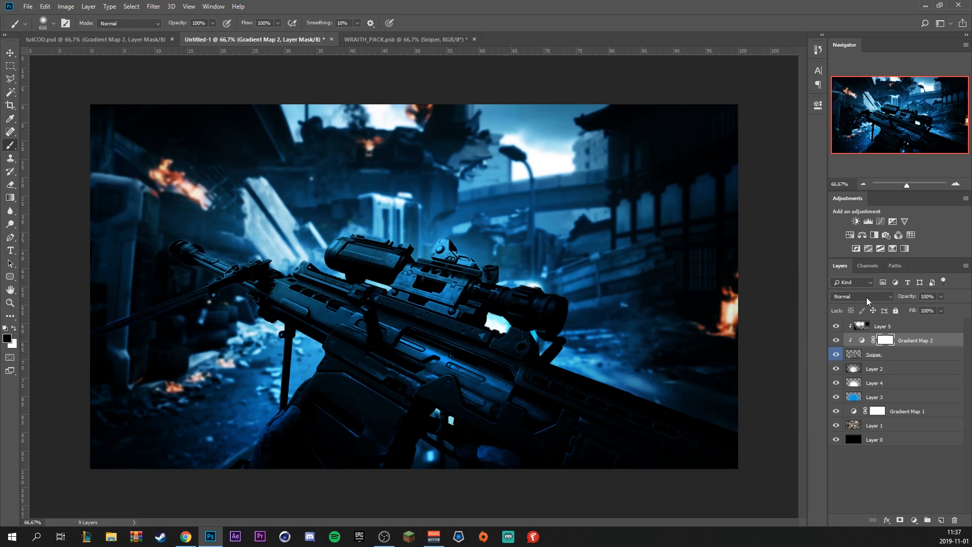
Set the rifle's Gradient Map layer to Overlay blending with 58% opacity.
{"action": "left_click", "coordinate": [866, 296]}
{"action": "left_click", "coordinate": [856, 422]}
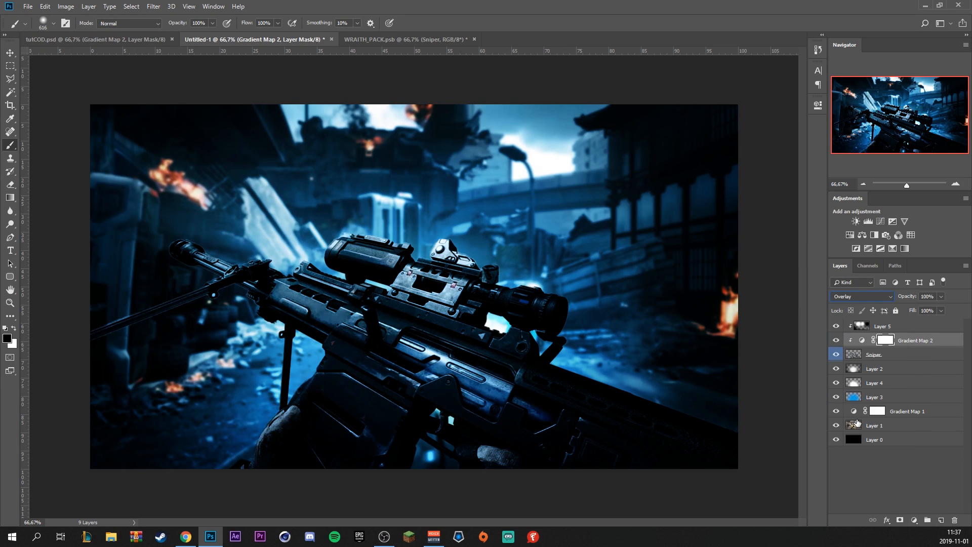
{"action": "left_click", "coordinate": [940, 297]}
{"action": "left_click_drag", "start_coordinate": [930, 305], "coordinate": [921, 306]}
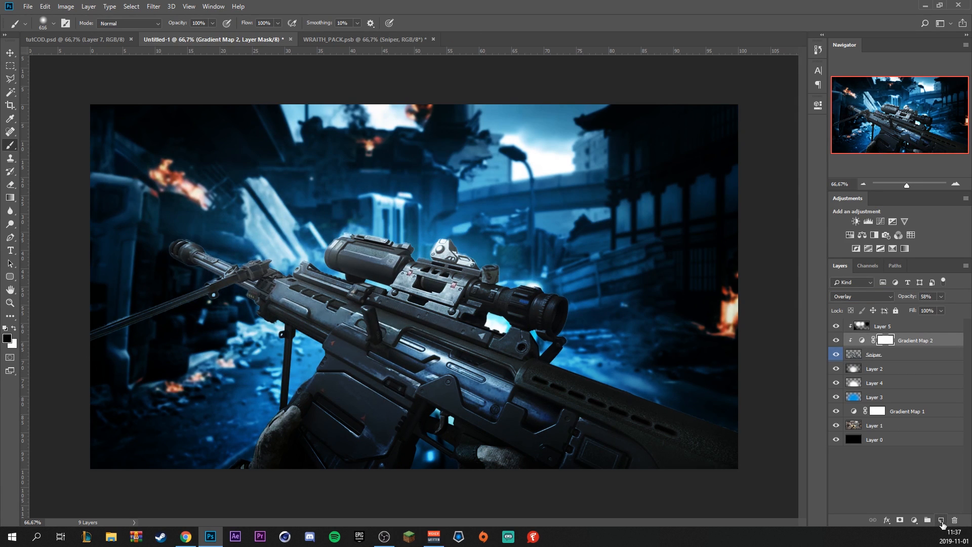
Add a clipped layer above Gradient Map 2 and choose a bright blue foreground colour for the brush.
{"action": "left_click", "coordinate": [941, 523]}
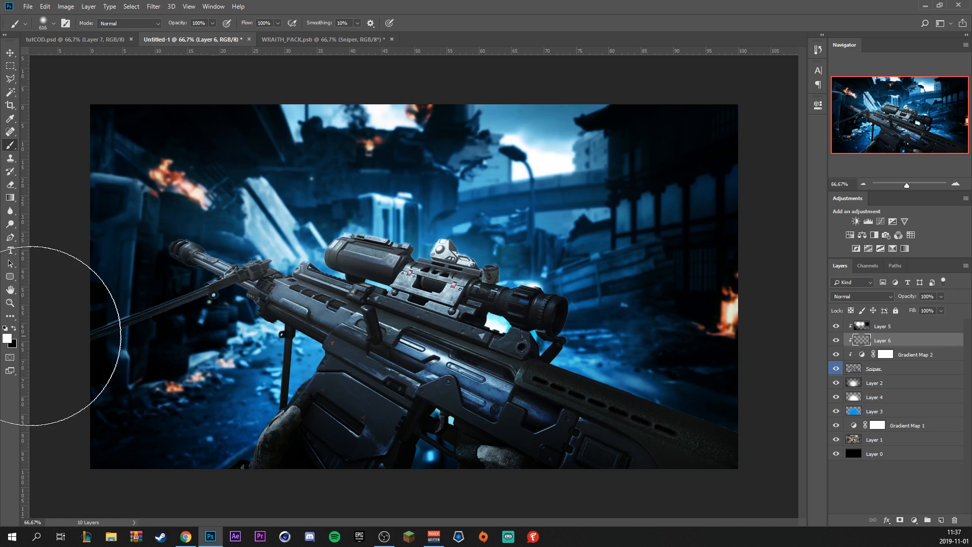
{"action": "left_click", "coordinate": [7, 338]}
{"action": "left_click", "coordinate": [282, 373]}
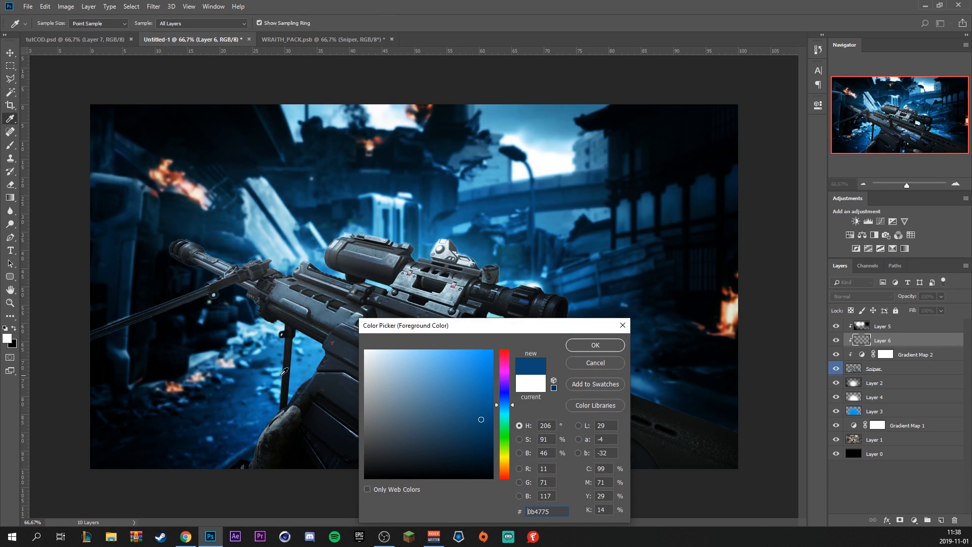
{"action": "left_click", "coordinate": [479, 375]}
{"action": "left_click", "coordinate": [595, 345]}
{"action": "key", "text": "b"}
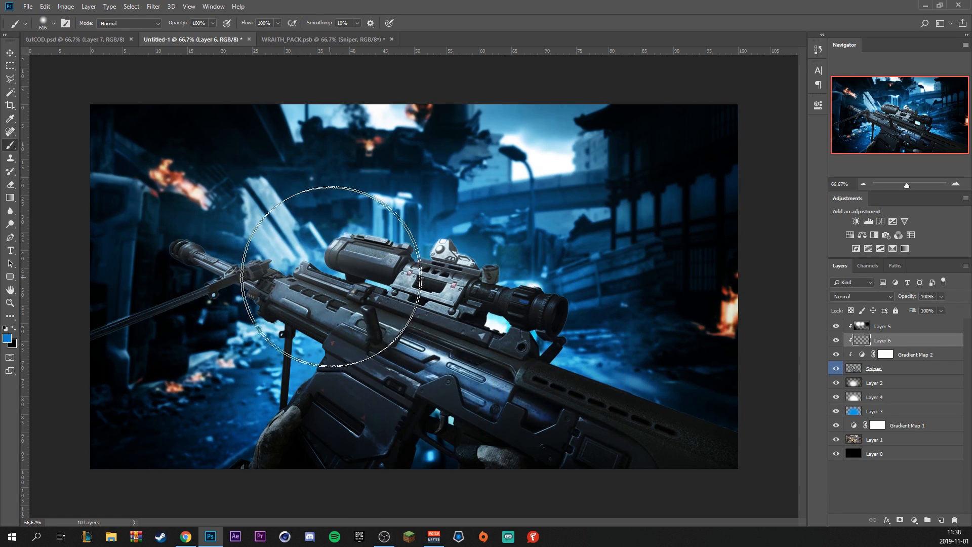
Brush soft blue light along the rifle's upper edge on Layer 6, blend it as Overlay, and open its Fill value.
{"action": "left_click_drag", "start_coordinate": [337, 203], "coordinate": [556, 283]}
{"action": "left_click", "coordinate": [862, 296]}
{"action": "left_click", "coordinate": [859, 419]}
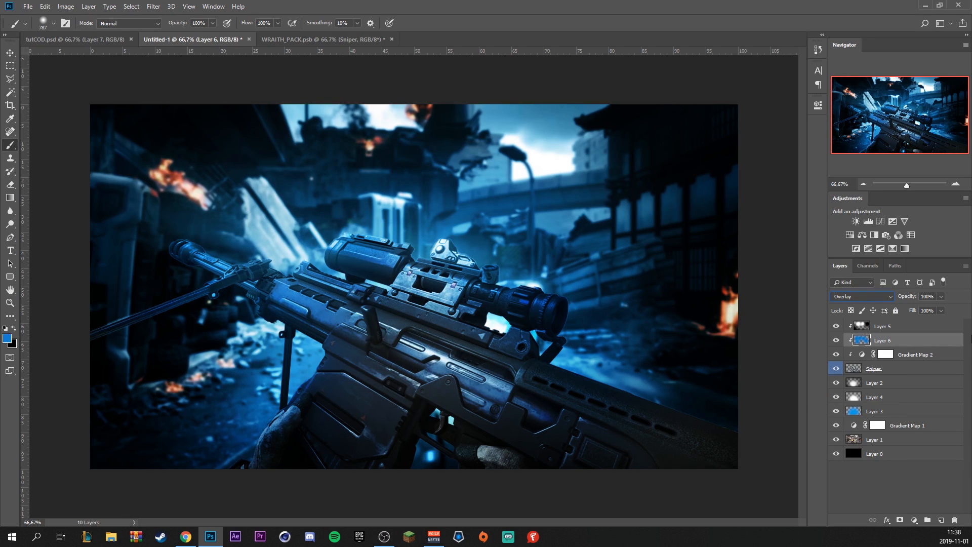
{"action": "left_click", "coordinate": [940, 310]}
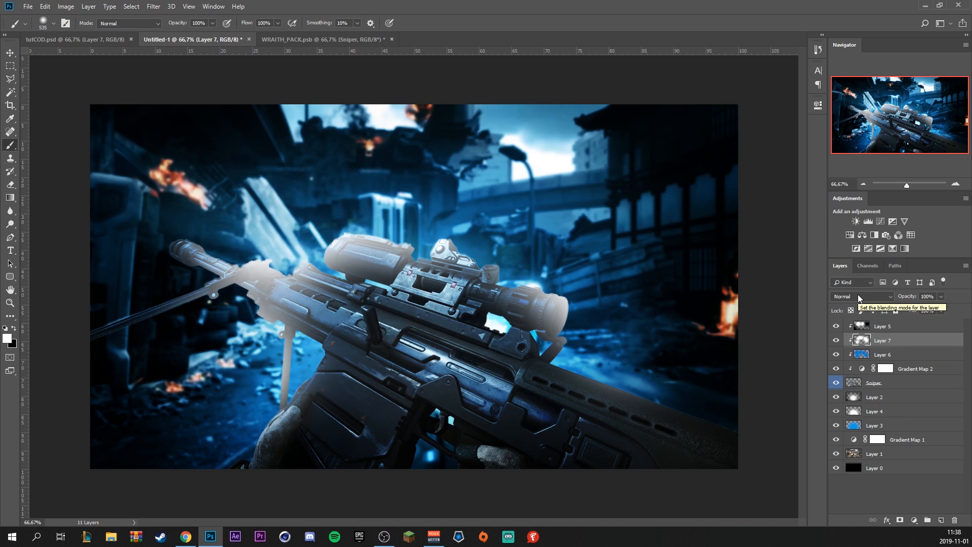
Set the blending mode of Layer 7, the soft white highlights on the rifle, to Overlay.
{"action": "left_click", "coordinate": [860, 297]}
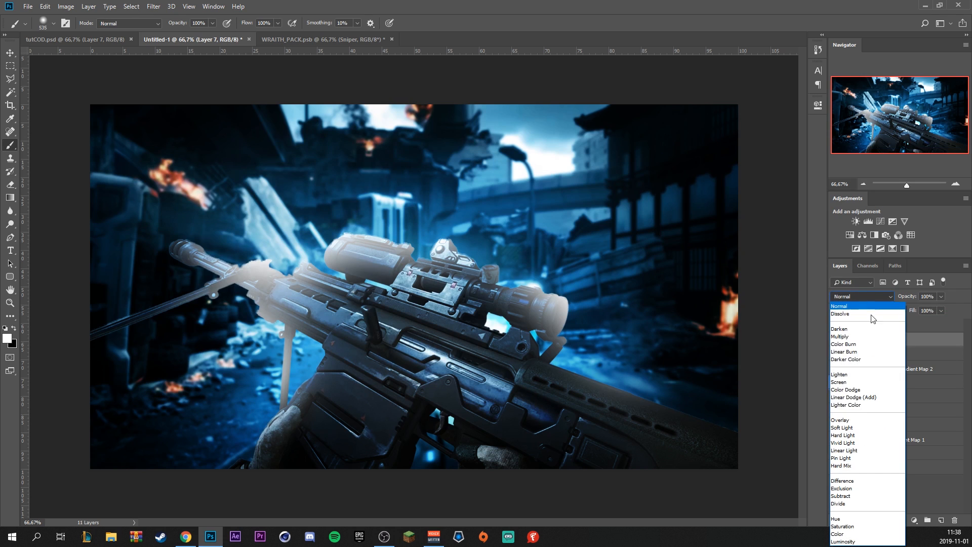
{"action": "left_click", "coordinate": [864, 421]}
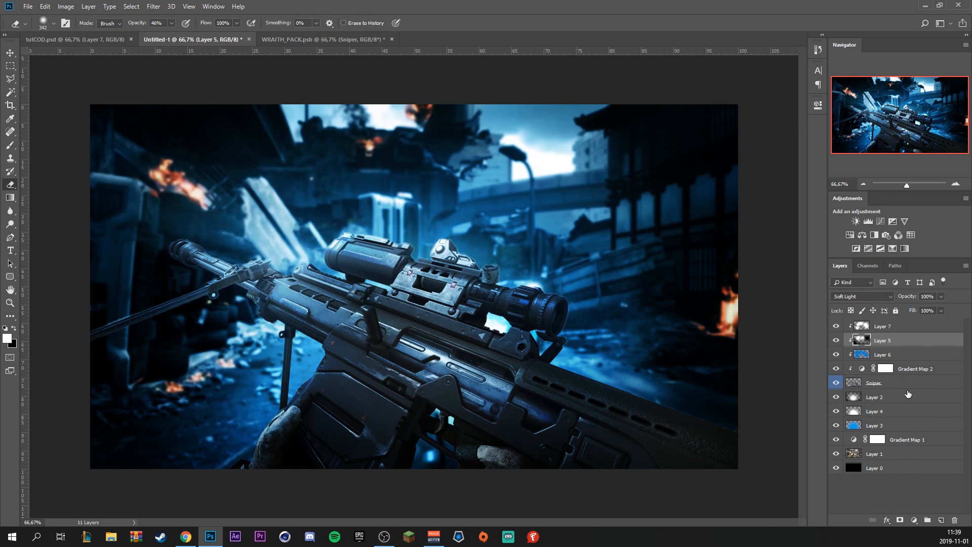
Duplicate the Sniper layer, then load the original Sniper layer's outline as a selection and expand it by 5 pixels.
{"action": "left_click", "coordinate": [894, 388]}
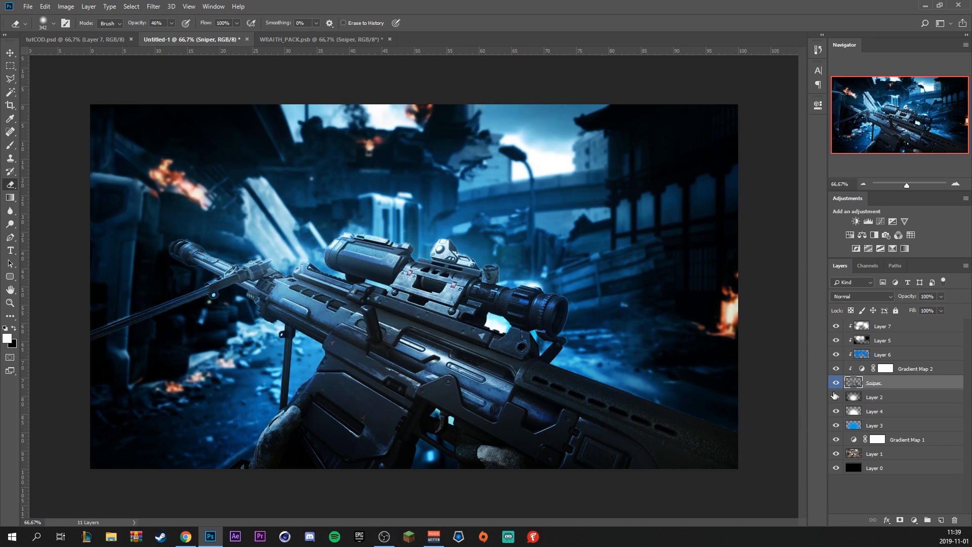
{"action": "key", "text": "ctrl+j"}
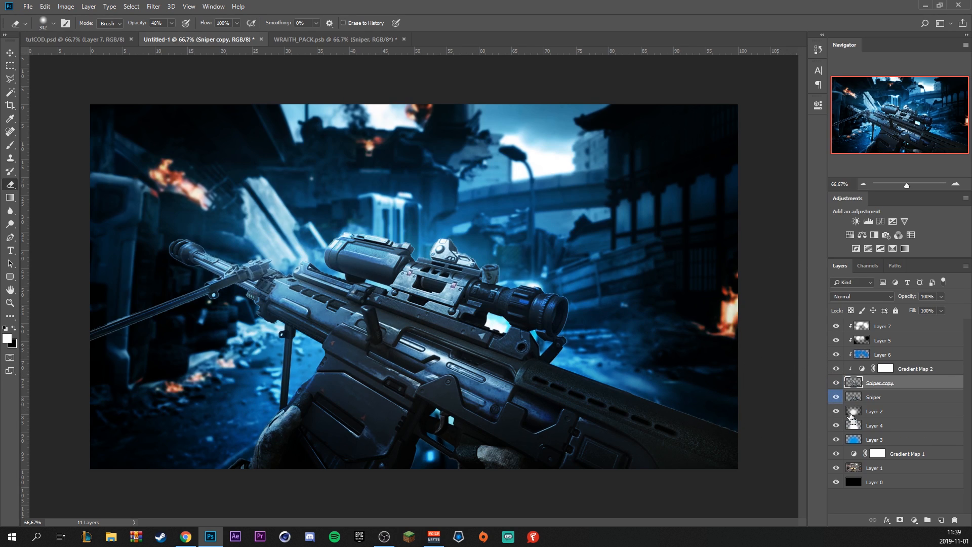
{"action": "left_click", "coordinate": [872, 398]}
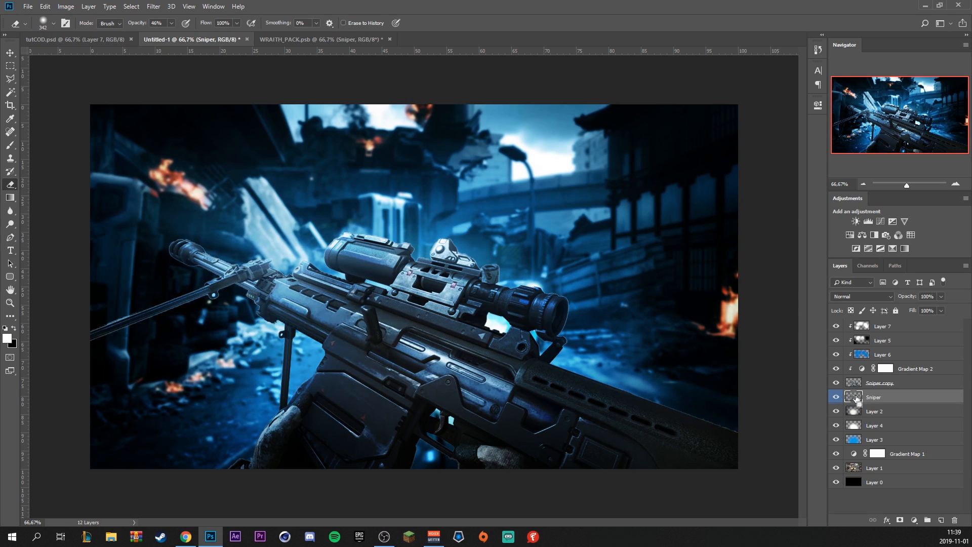
{"action": "left_click", "coordinate": [855, 399], "text": "ctrl"}
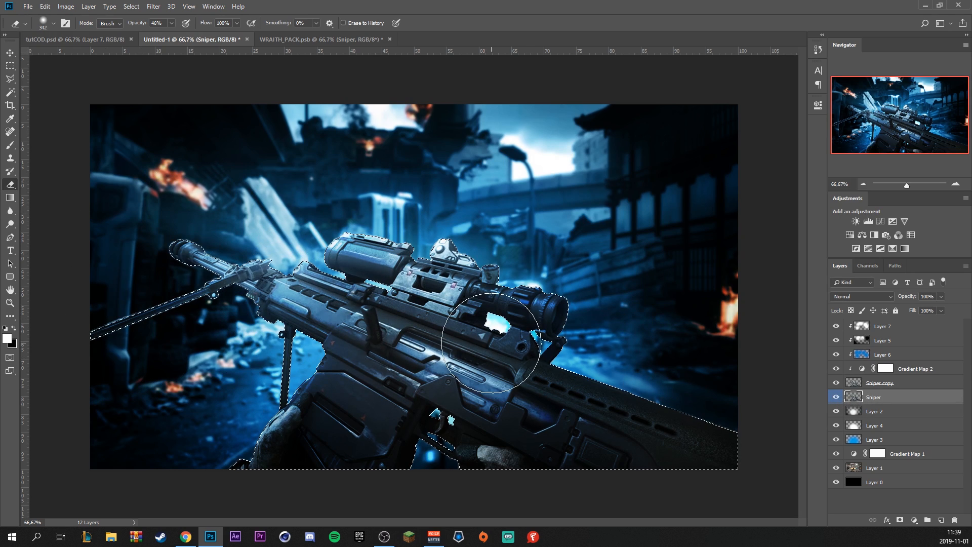
{"action": "left_click", "coordinate": [132, 7]}
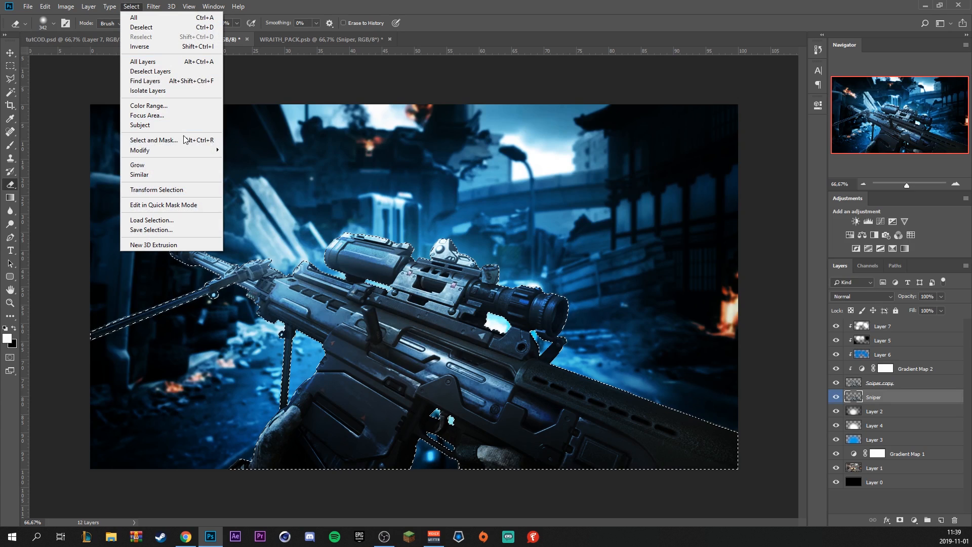
{"action": "mouse_move", "coordinate": [213, 150]}
{"action": "left_click", "coordinate": [257, 168]}
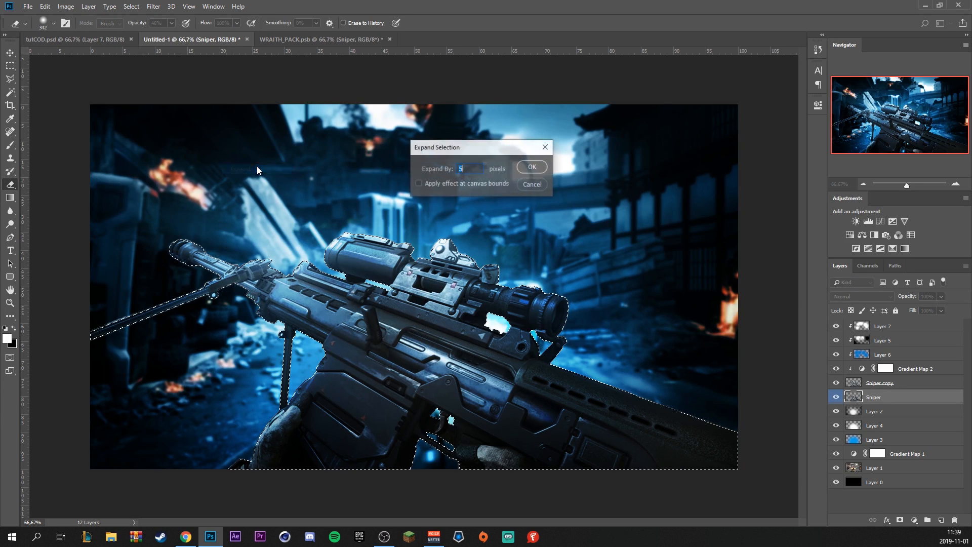
{"action": "left_click", "coordinate": [533, 170]}
Set the background colour to bright blue, fill the expanded selection with it on the original Sniper layer, and deselect.
{"action": "left_click", "coordinate": [12, 343]}
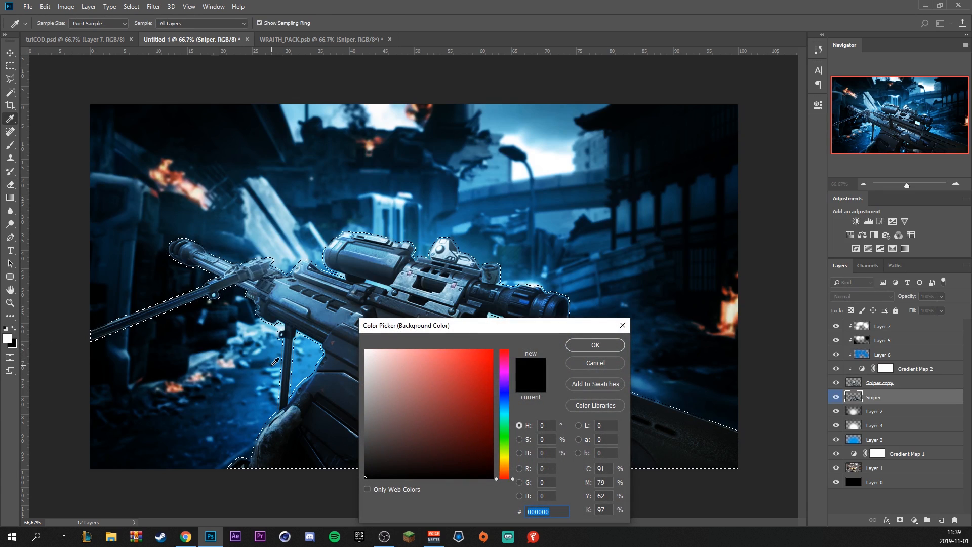
{"action": "left_click", "coordinate": [272, 352]}
{"action": "key", "text": "Return"}
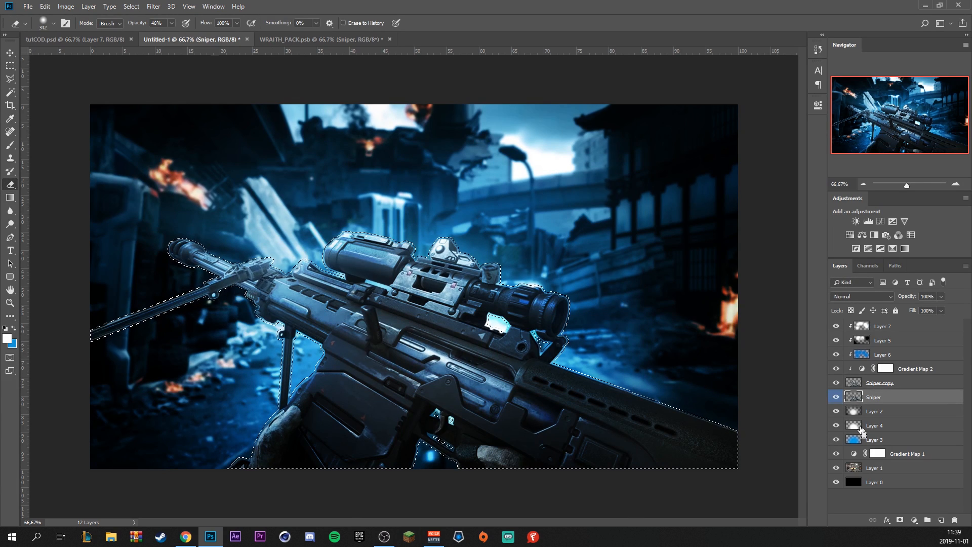
{"action": "key", "text": "ctrl+BackSpace"}
{"action": "key", "text": "ctrl+d"}
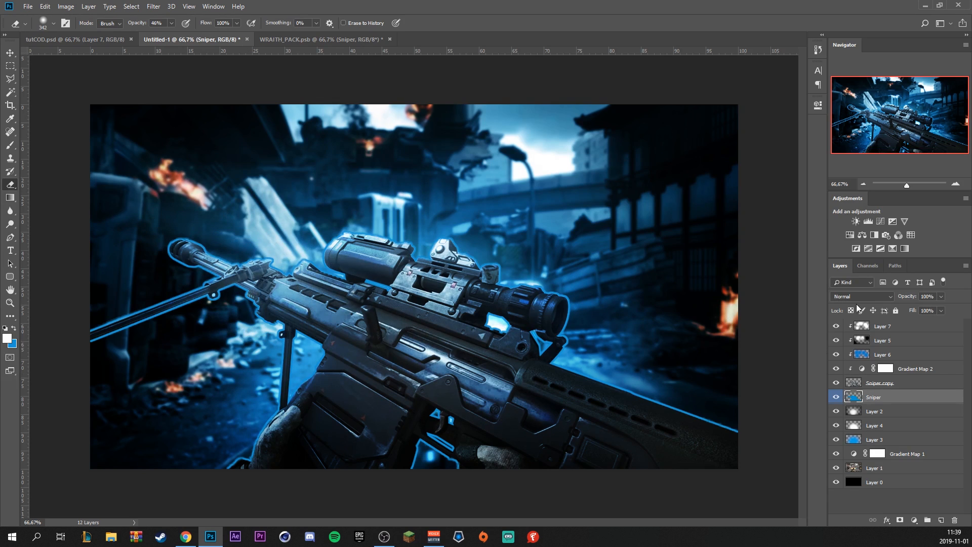
Blend the blue outline layer as Linear Dodge (Add) and softly erase the outline at the bipod leg, lower hand and stock ends.
{"action": "left_click", "coordinate": [875, 296]}
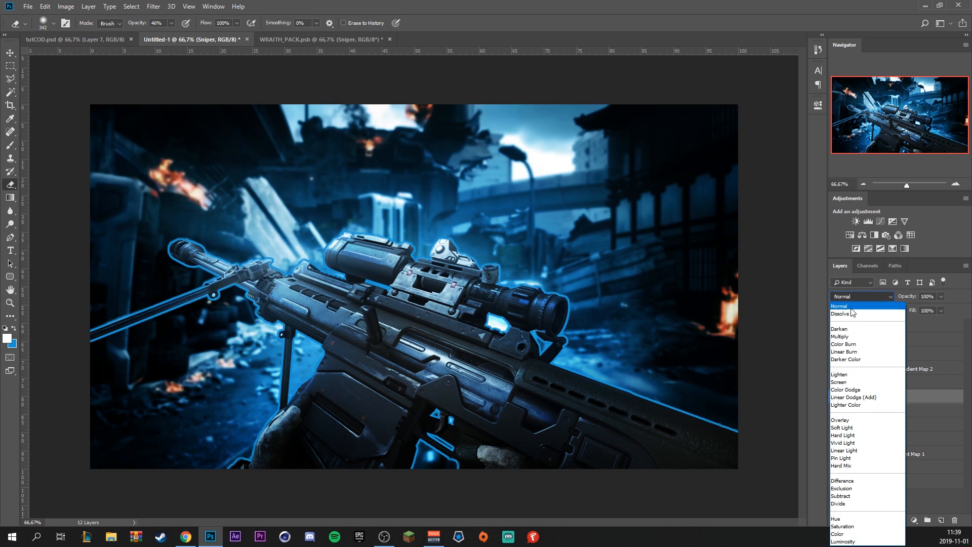
{"action": "left_click", "coordinate": [881, 398]}
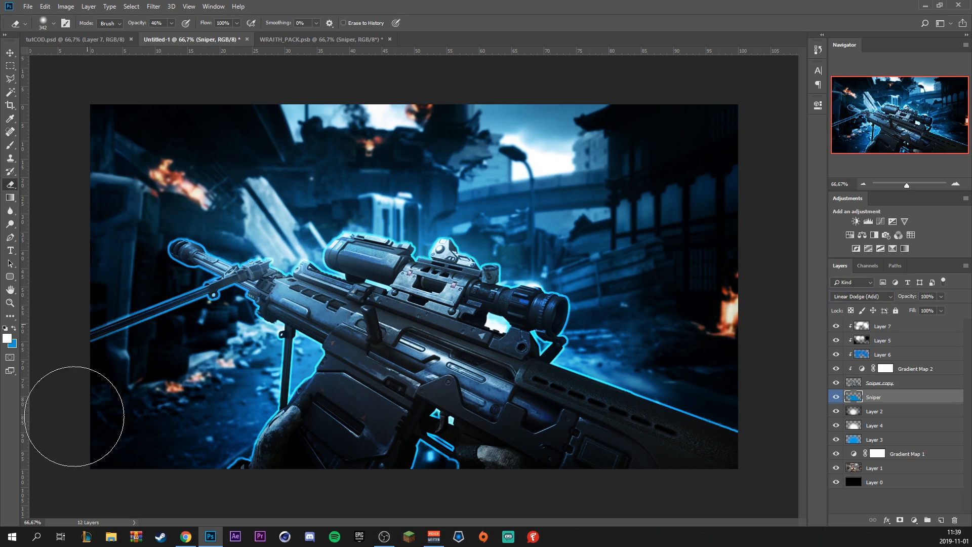
{"action": "mouse_move", "coordinate": [101, 324]}
{"action": "left_mouse_down"}
{"action": "mouse_move", "coordinate": [113, 304]}
{"action": "mouse_move", "coordinate": [118, 314]}
{"action": "left_mouse_up"}
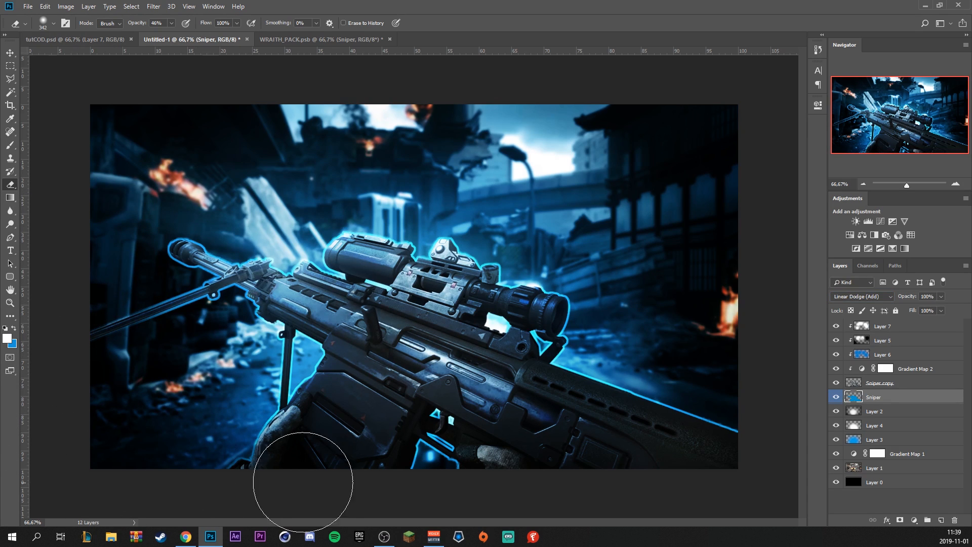
{"action": "mouse_move", "coordinate": [303, 482]}
{"action": "left_mouse_down"}
{"action": "mouse_move", "coordinate": [349, 468]}
{"action": "mouse_move", "coordinate": [273, 488]}
{"action": "mouse_move", "coordinate": [361, 475]}
{"action": "left_mouse_up"}
{"action": "left_click", "coordinate": [720, 433]}
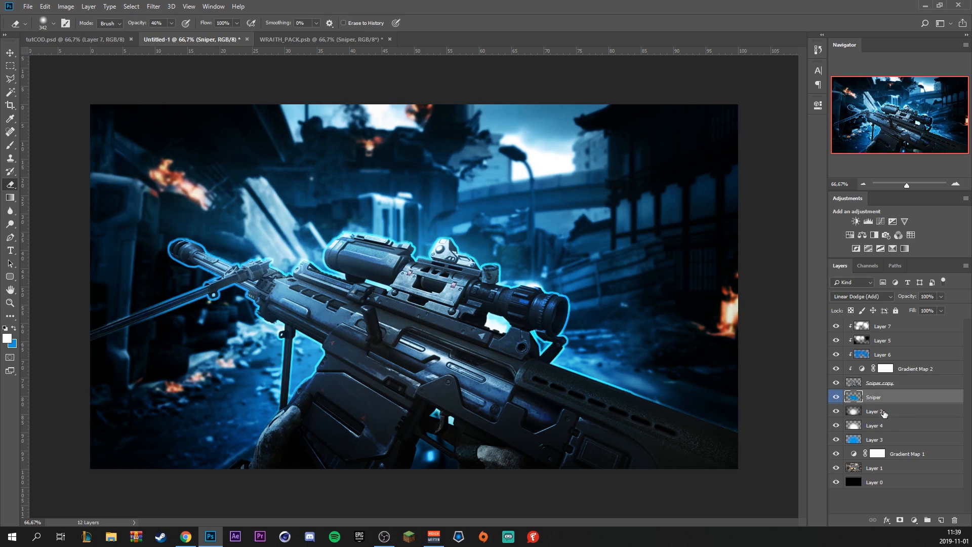
Add the text "MAX PRESTIGE" in white Geom Graphic Bold Italic, 48 pt, directly above the blue outline layer.
{"action": "left_click", "coordinate": [883, 412]}
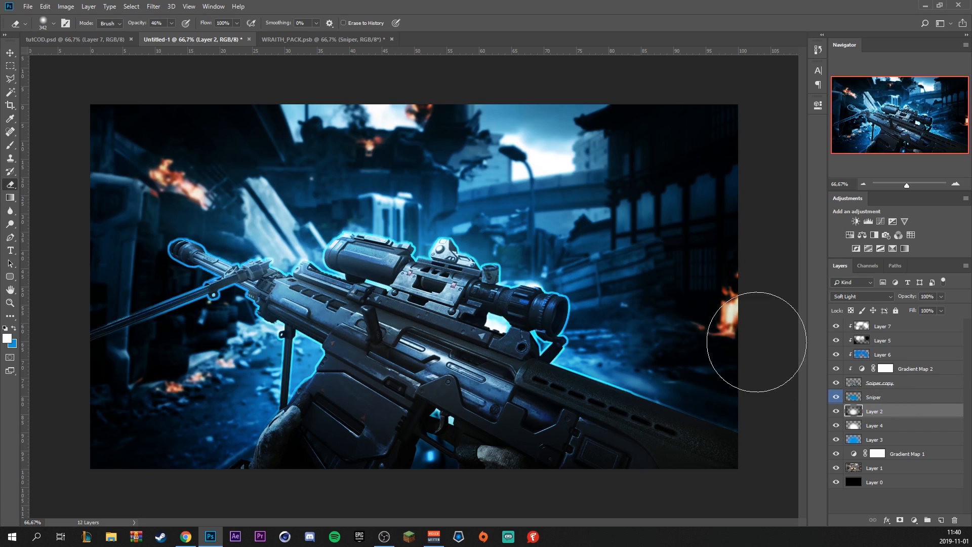
{"action": "left_click", "coordinate": [899, 399]}
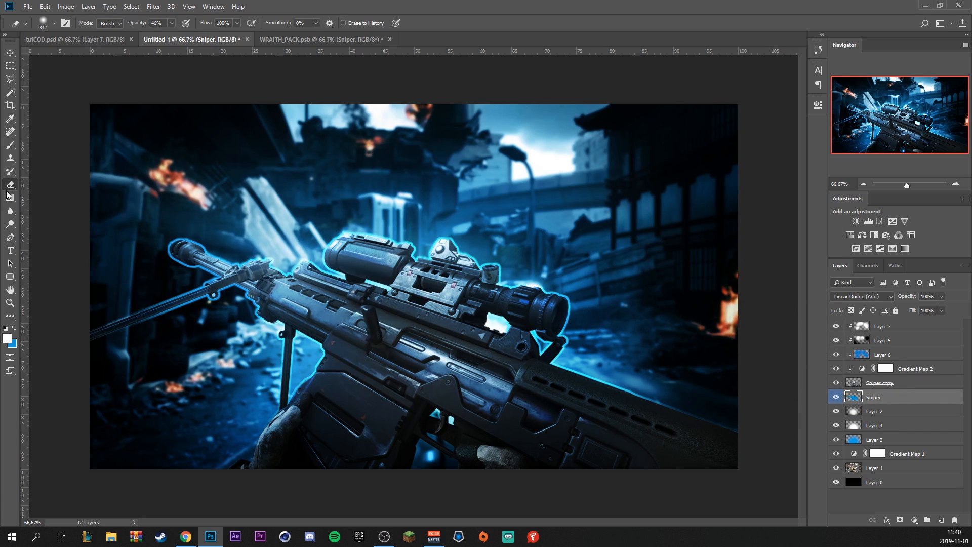
{"action": "left_click", "coordinate": [10, 251]}
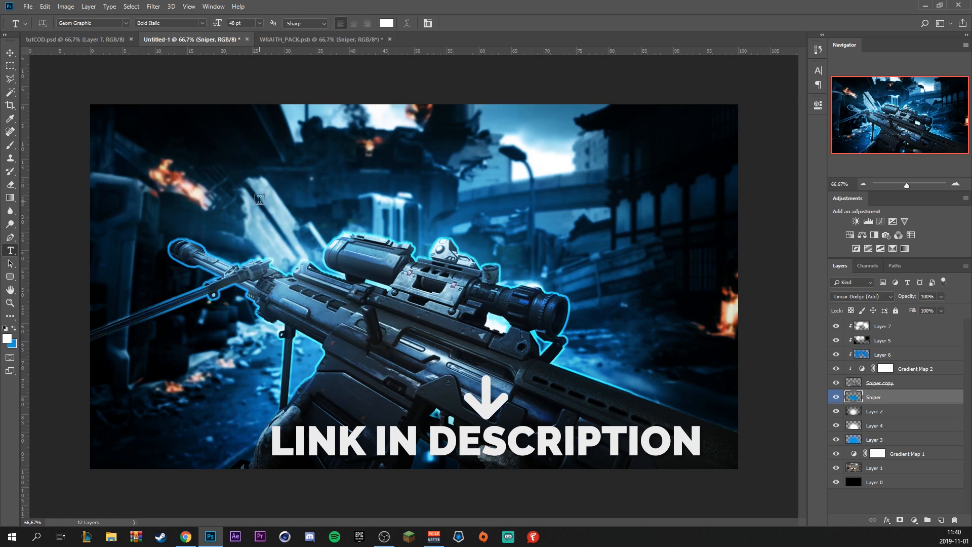
{"action": "left_click", "coordinate": [208, 198]}
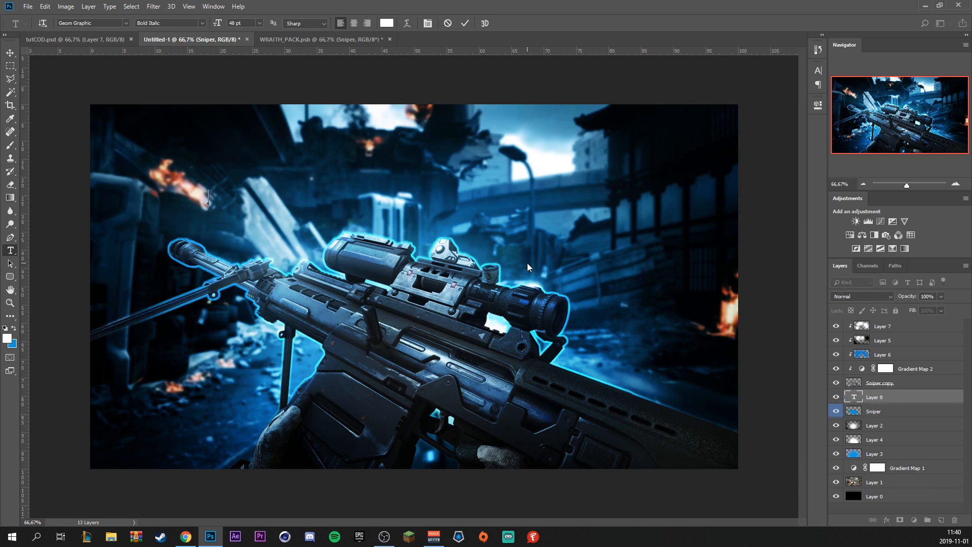
{"action": "type", "text": "MAX PRESTIGE"}
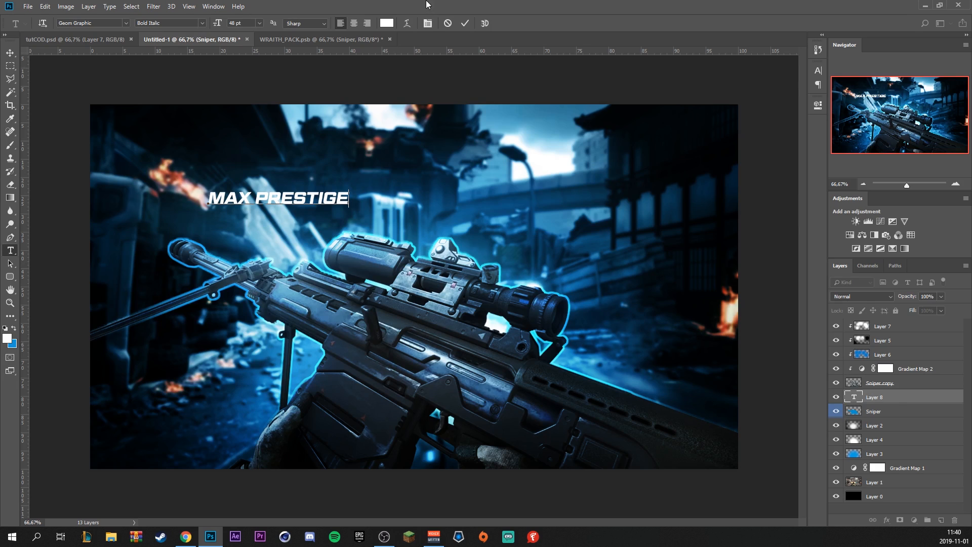
{"action": "key", "text": "ctrl+Return"}
Scale the MAX PRESTIGE text to about 352.70%, centre it above the rifle, and rotate it about -2.67°.
{"action": "key", "text": "ctrl+t"}
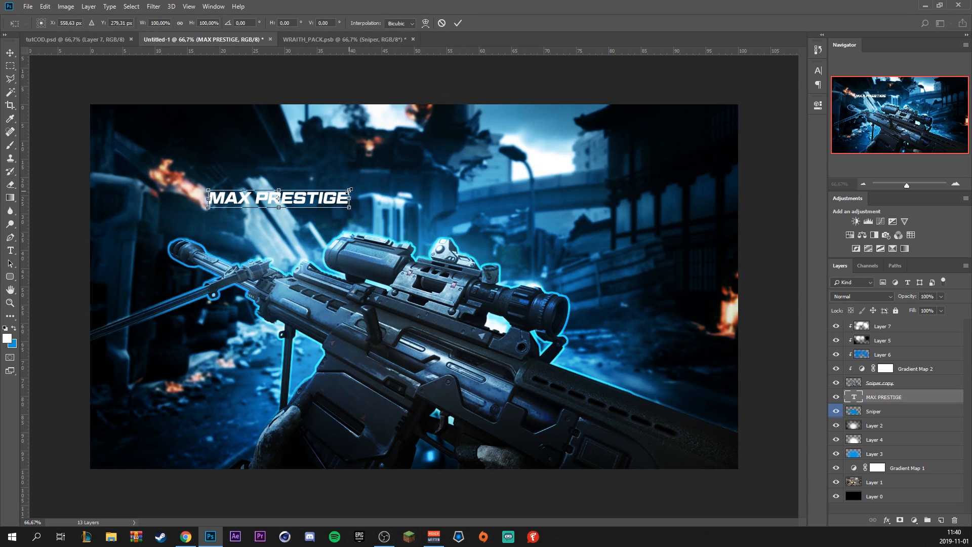
{"action": "left_click_drag", "start_coordinate": [349, 191], "coordinate": [703, 174]}
{"action": "left_click_drag", "start_coordinate": [616, 182], "coordinate": [573, 183]}
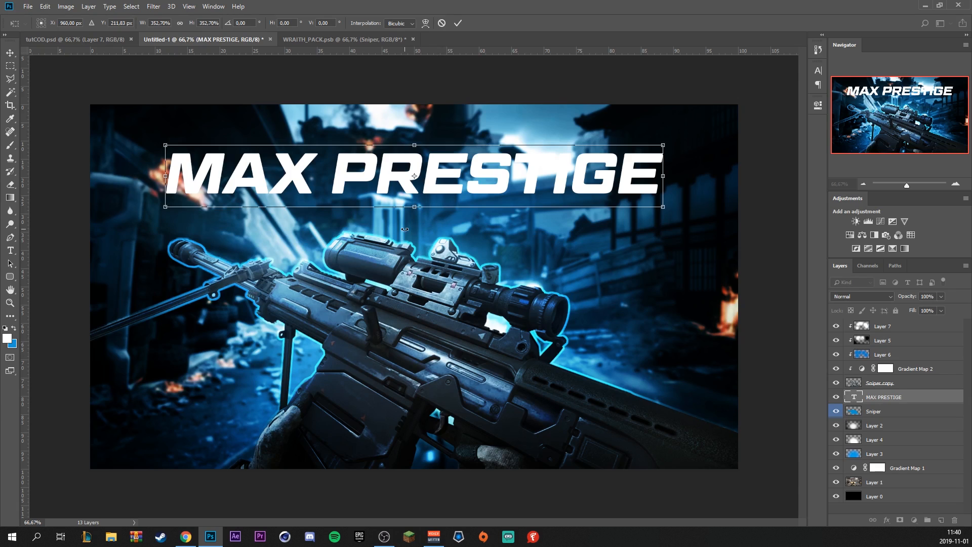
{"action": "left_click_drag", "start_coordinate": [406, 229], "coordinate": [407, 230]}
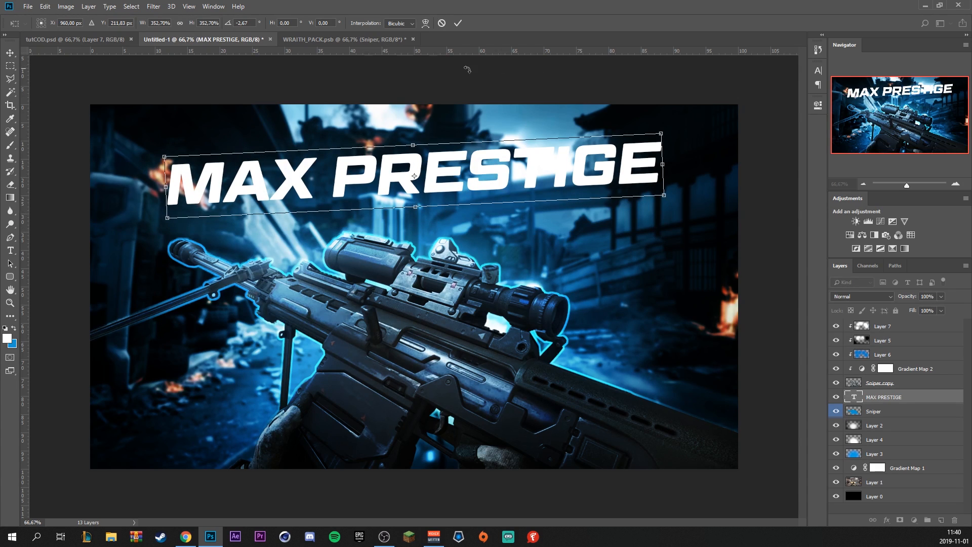
{"action": "left_click", "coordinate": [457, 23]}
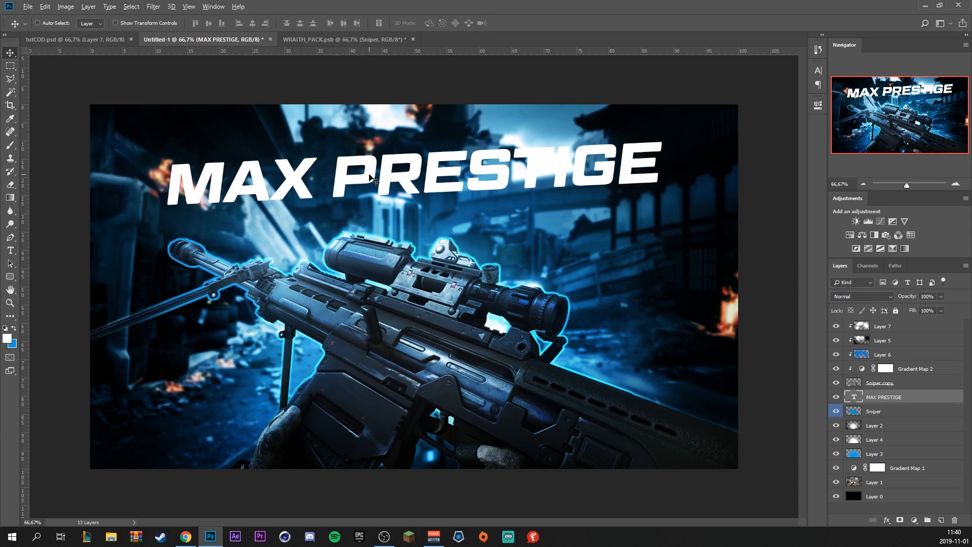
Duplicate the MAX PRESTIGE text just below the original and change the copy's wording to "SNIPING".
{"action": "left_click_drag", "start_coordinate": [371, 176], "coordinate": [368, 228]}
{"action": "key", "text": "t"}
{"action": "triple_click", "coordinate": [368, 226]}
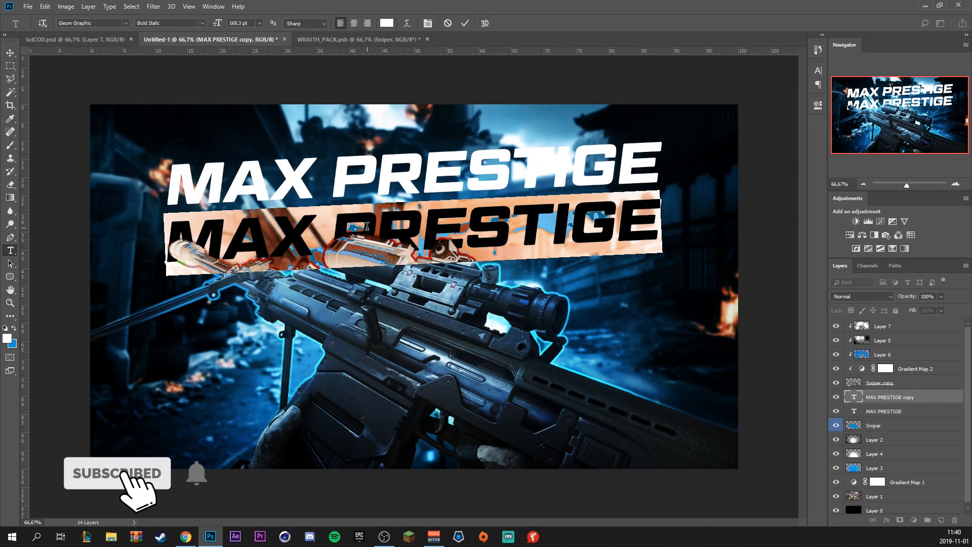
{"action": "type", "text": "SNI"}
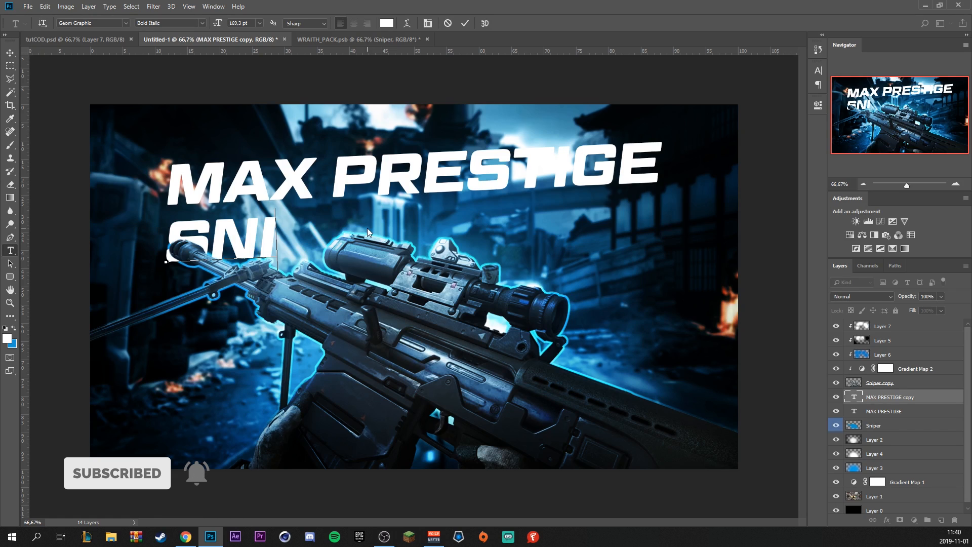
{"action": "type", "text": "PING"}
{"action": "key", "text": "ctrl+Return"}
Enlarge the SNIPING text to roughly the width of MAX PRESTIGE and position it directly beneath, behind the rifle.
{"action": "key", "text": "ctrl+t"}
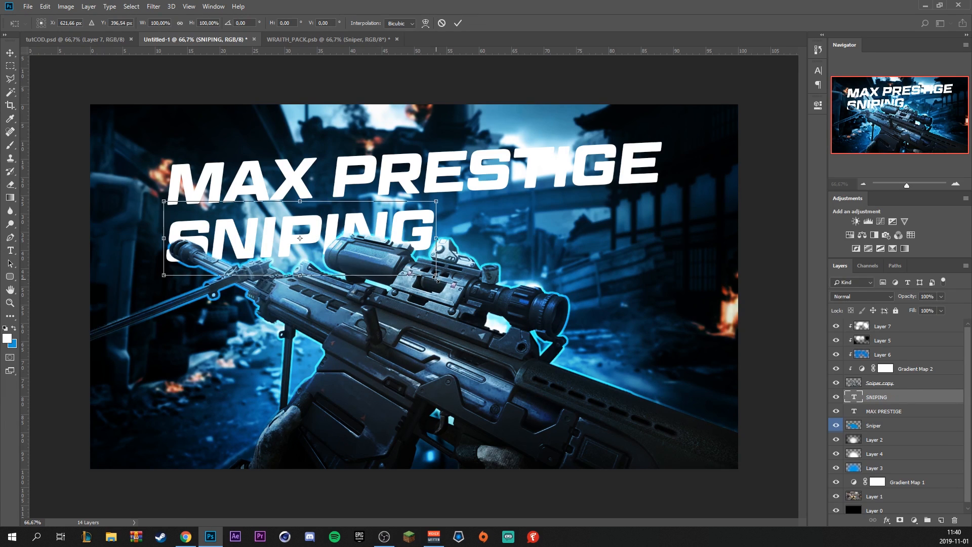
{"action": "left_click_drag", "start_coordinate": [437, 276], "coordinate": [665, 343]}
{"action": "left_click_drag", "start_coordinate": [469, 309], "coordinate": [465, 287]}
{"action": "left_click", "coordinate": [457, 22]}
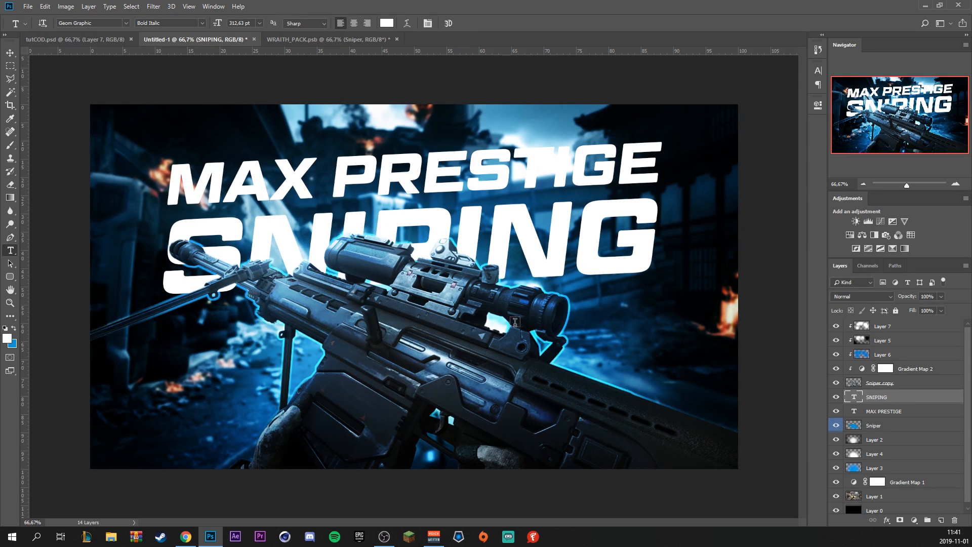
Colour the word MAX in the MAX PRESTIGE text light orange (#eaaf52).
{"action": "left_click", "coordinate": [878, 414]}
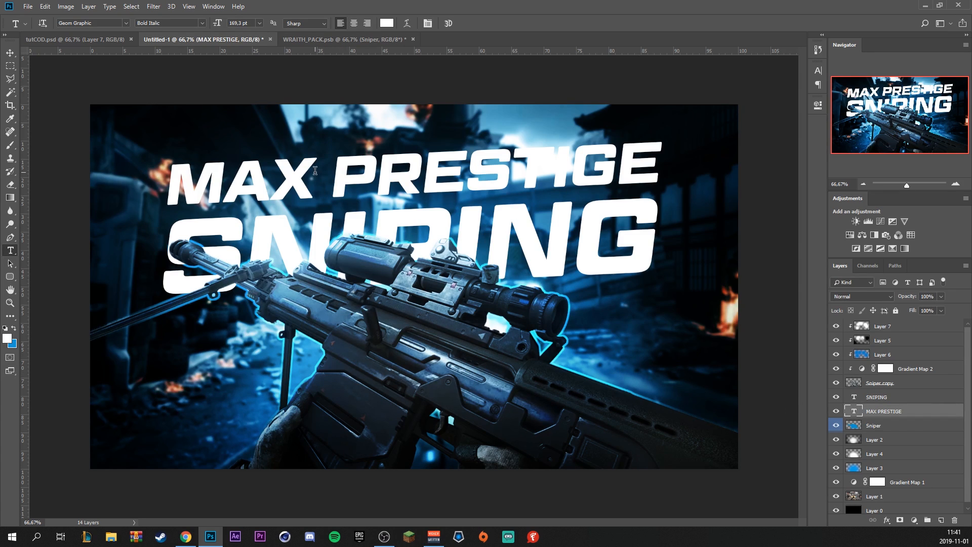
{"action": "double_click", "coordinate": [314, 170]}
{"action": "left_click", "coordinate": [386, 23]}
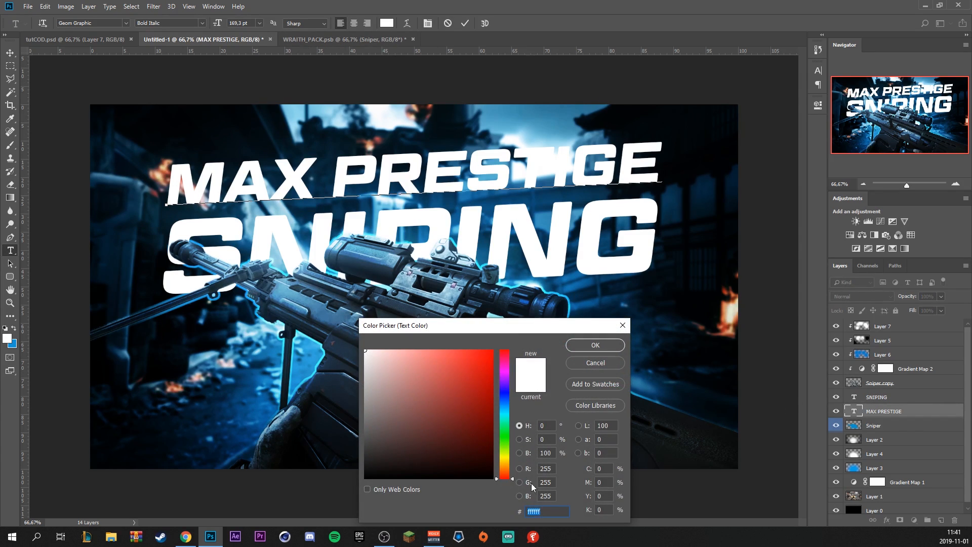
{"action": "left_click", "coordinate": [505, 462]}
{"action": "left_click", "coordinate": [503, 465]}
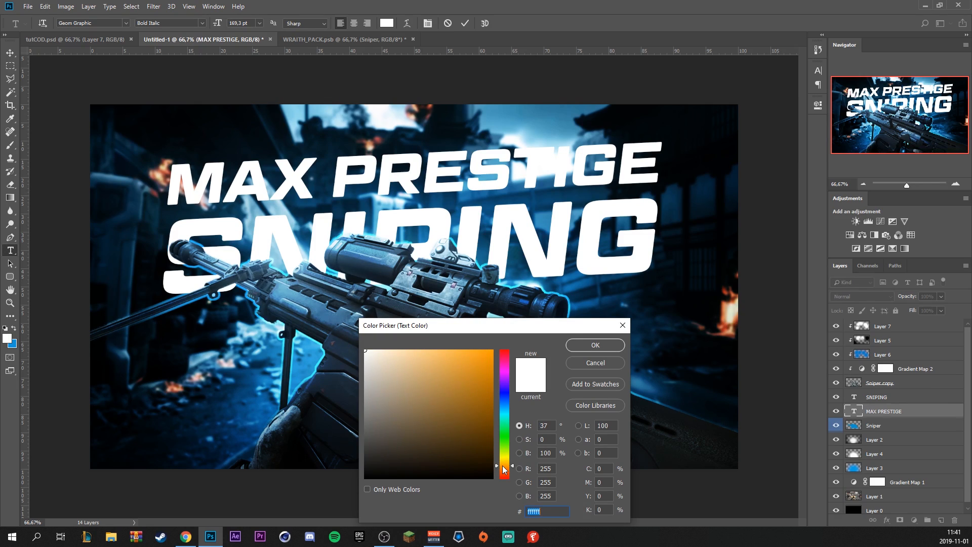
{"action": "left_click_drag", "start_coordinate": [482, 353], "coordinate": [448, 360]}
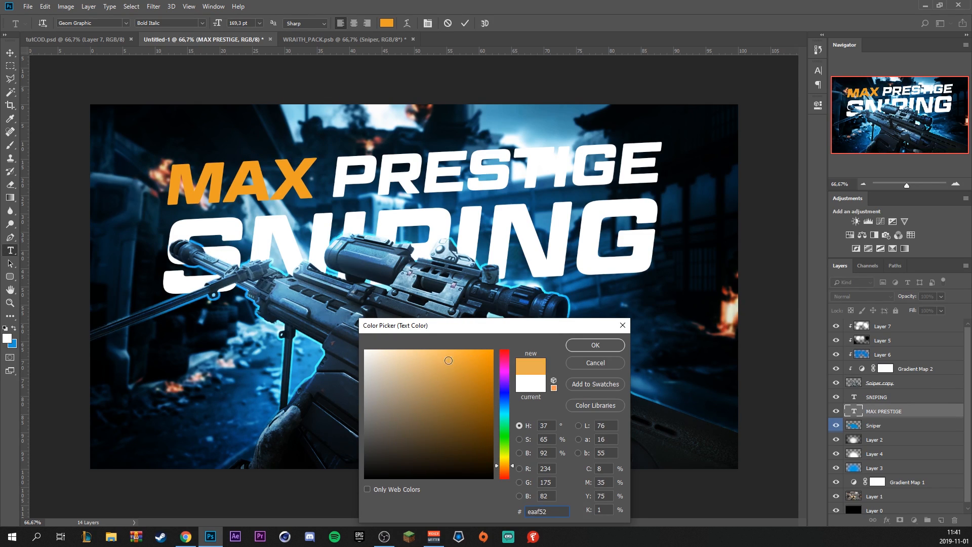
{"action": "left_click", "coordinate": [587, 346]}
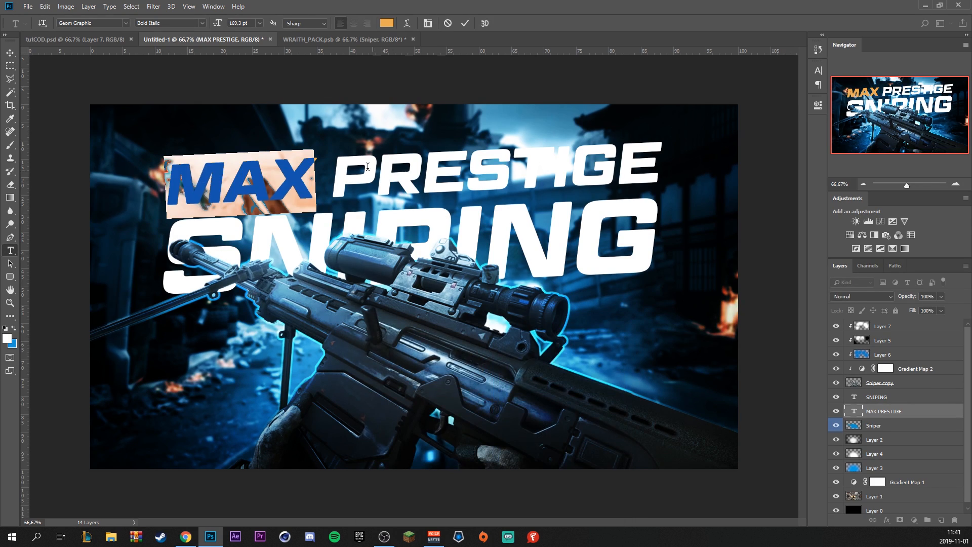
Colour the word PRESTIGE in the same text layer bright blue to match the rifle's outline.
{"action": "left_click_drag", "start_coordinate": [332, 172], "coordinate": [675, 175]}
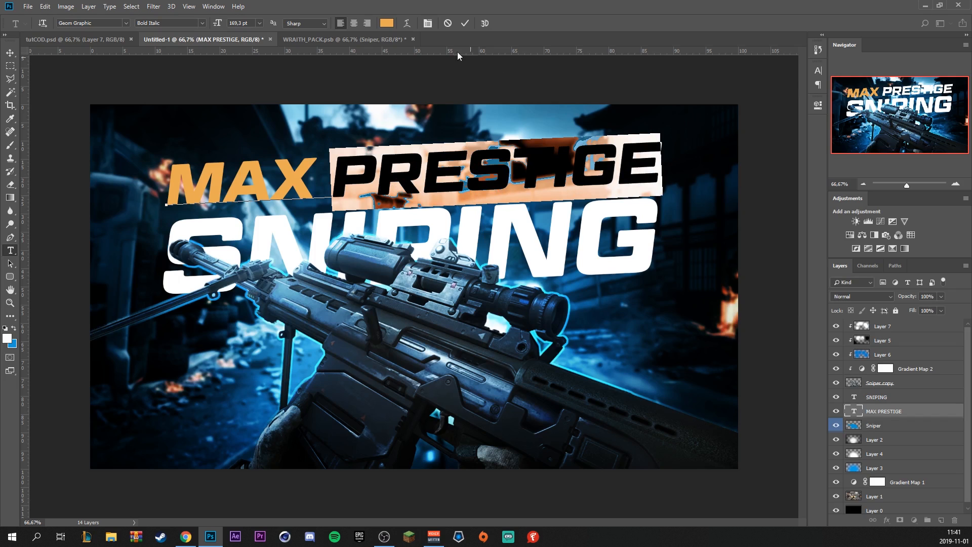
{"action": "left_click", "coordinate": [386, 23]}
{"action": "left_click", "coordinate": [517, 313]}
{"action": "left_click", "coordinate": [594, 345]}
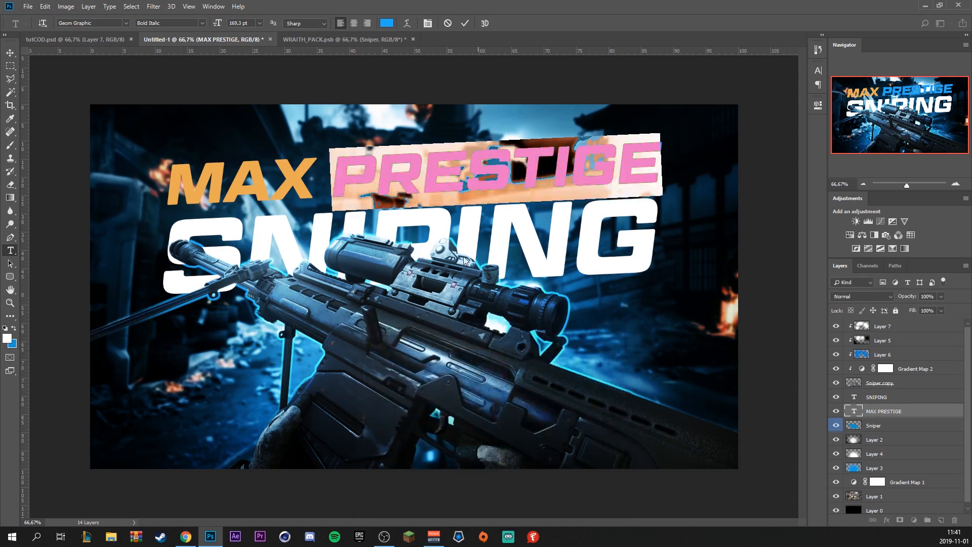
Commit the colour edit on the word PRESTIGE and apply a dark navy Multiply drop shadow to the SNIPING text.
{"action": "left_click", "coordinate": [465, 23]}
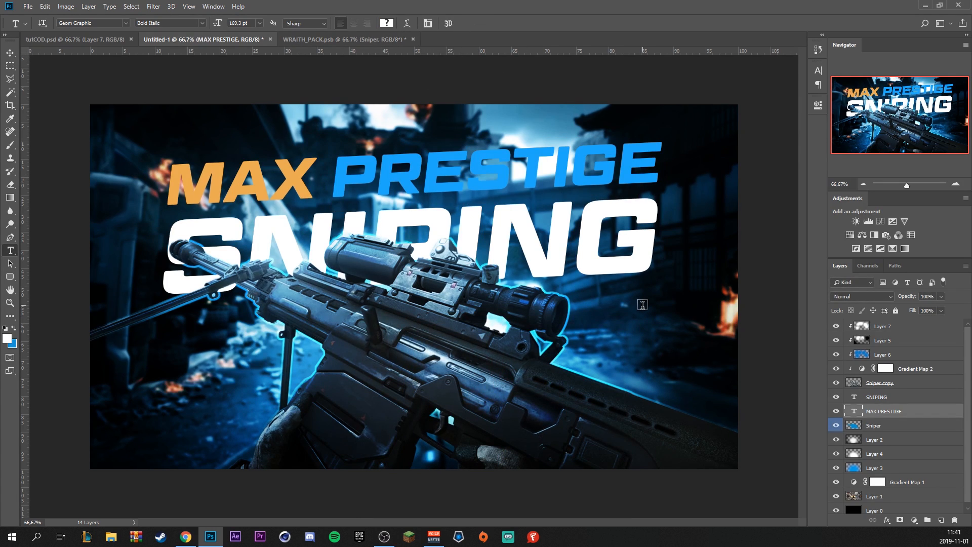
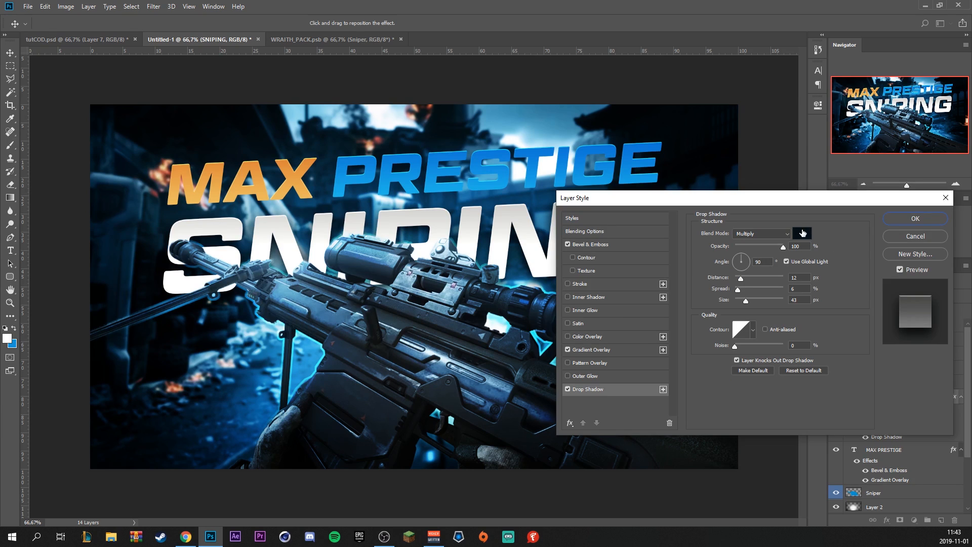
{"action": "left_click", "coordinate": [802, 232]}
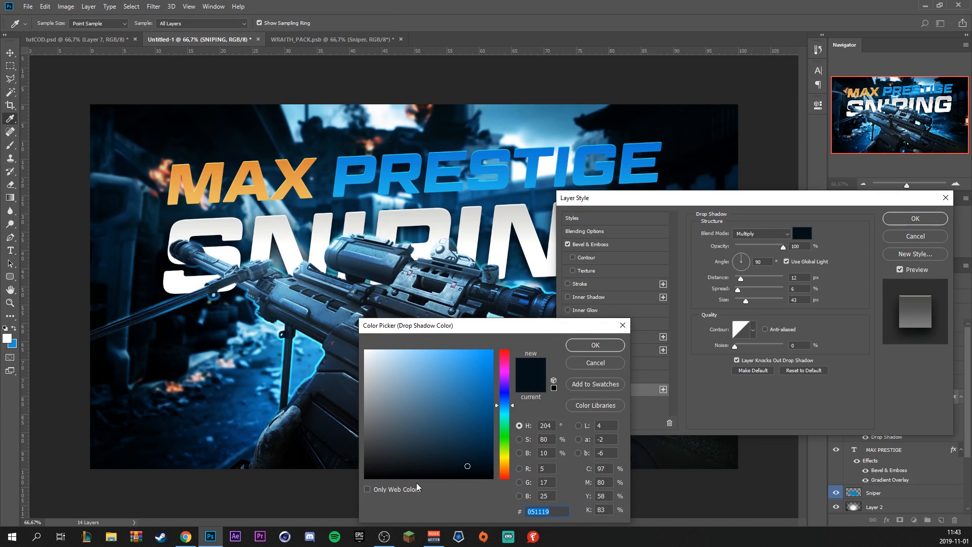
{"action": "left_click", "coordinate": [602, 346]}
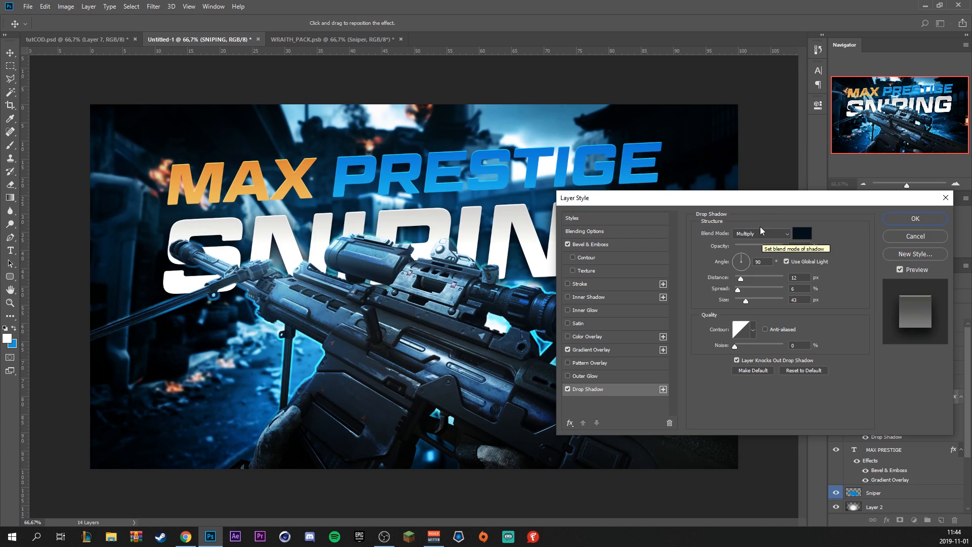
{"action": "left_click_drag", "start_coordinate": [725, 206], "coordinate": [606, 199]}
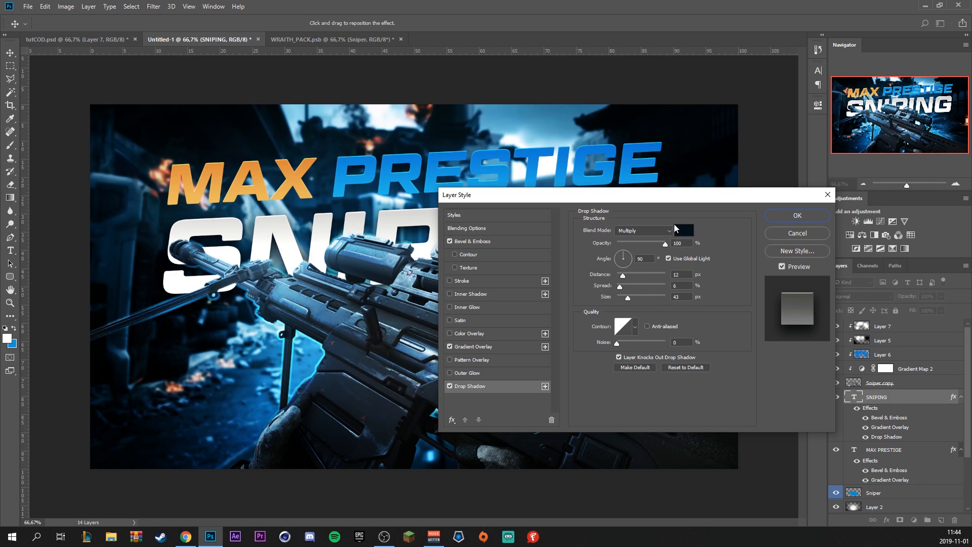
{"action": "left_click", "coordinate": [795, 212]}
Add a Multiply drop shadow to the MAX PRESTIGE text with 100% opacity, distance 12 px, spread 6% and size 43 px.
{"action": "left_click", "coordinate": [915, 449]}
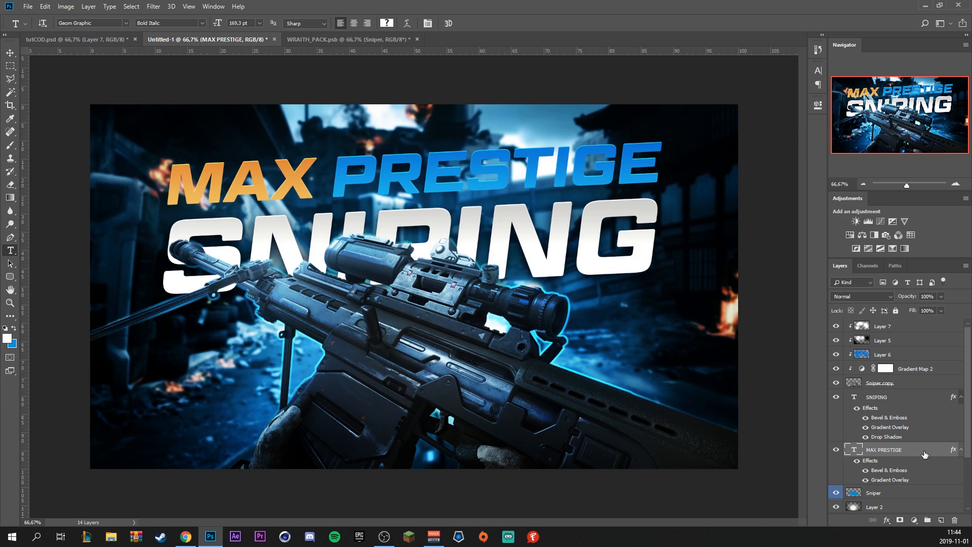
{"action": "double_click", "coordinate": [924, 454]}
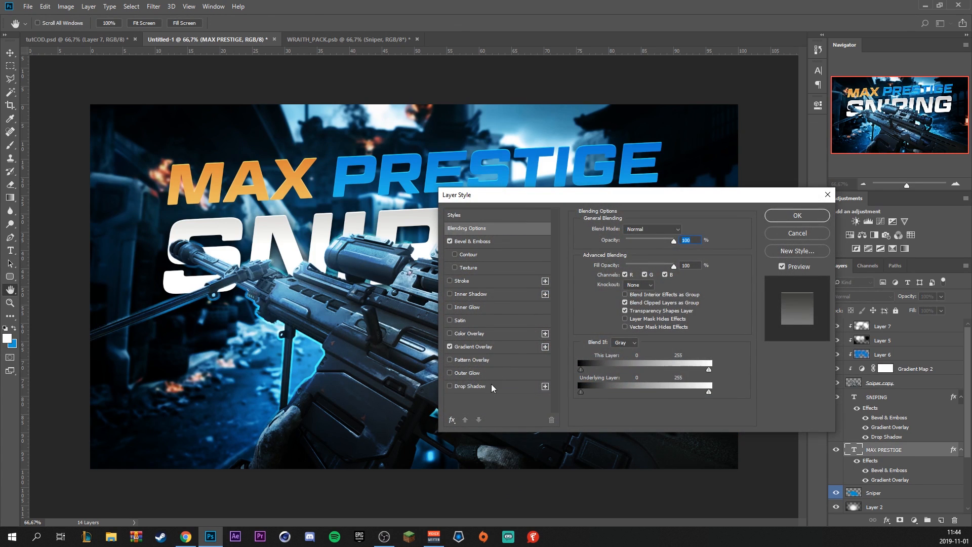
{"action": "left_click", "coordinate": [491, 386]}
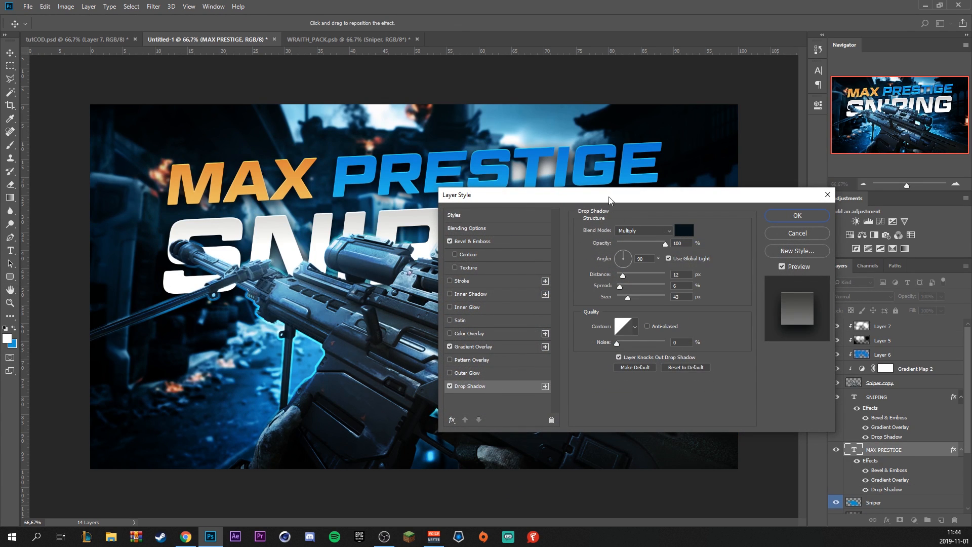
{"action": "left_click_drag", "start_coordinate": [609, 199], "coordinate": [501, 192]}
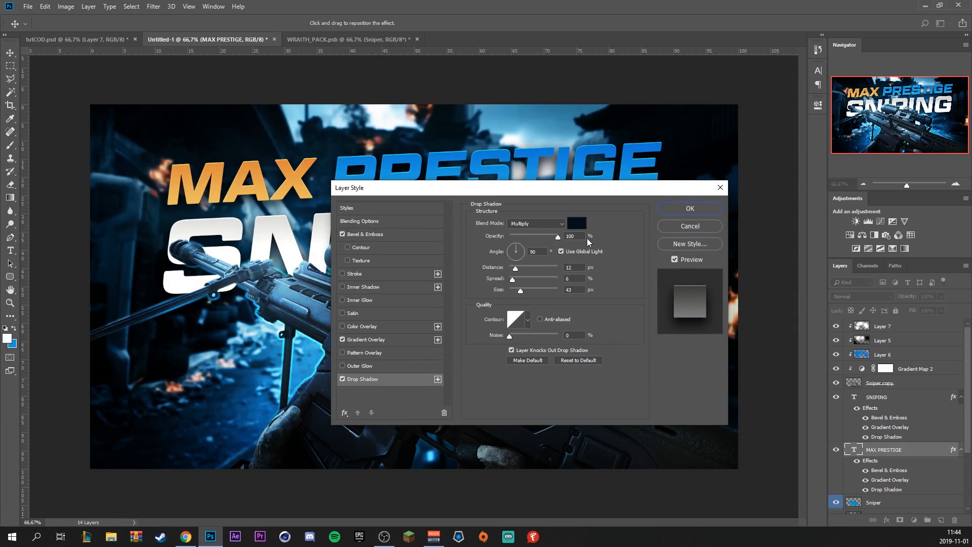
{"action": "left_click", "coordinate": [711, 211]}
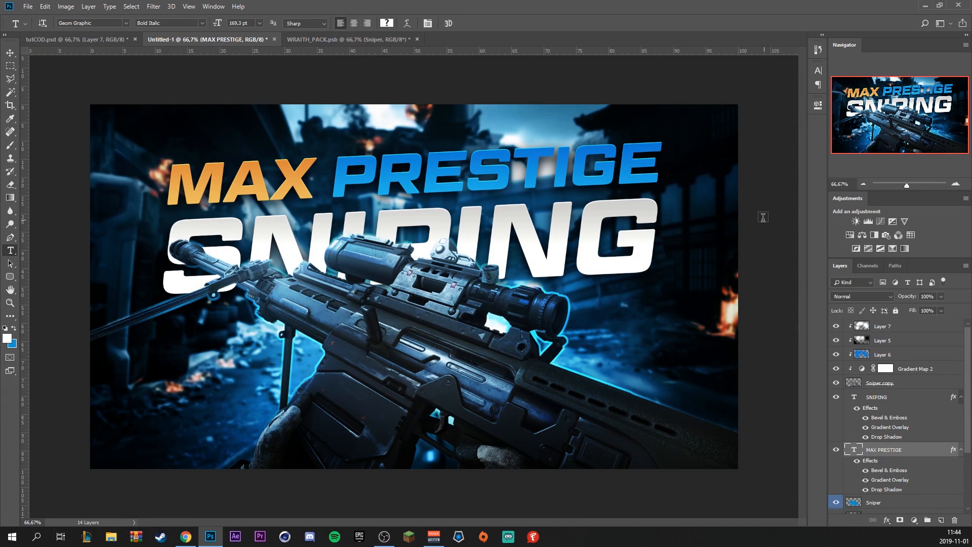
Copy the Bullets render from WRAITH_PACK.psb into the thumbnail and place it above all other layers, spread around the rifle.
{"action": "left_click", "coordinate": [325, 38]}
{"action": "left_click", "coordinate": [836, 417]}
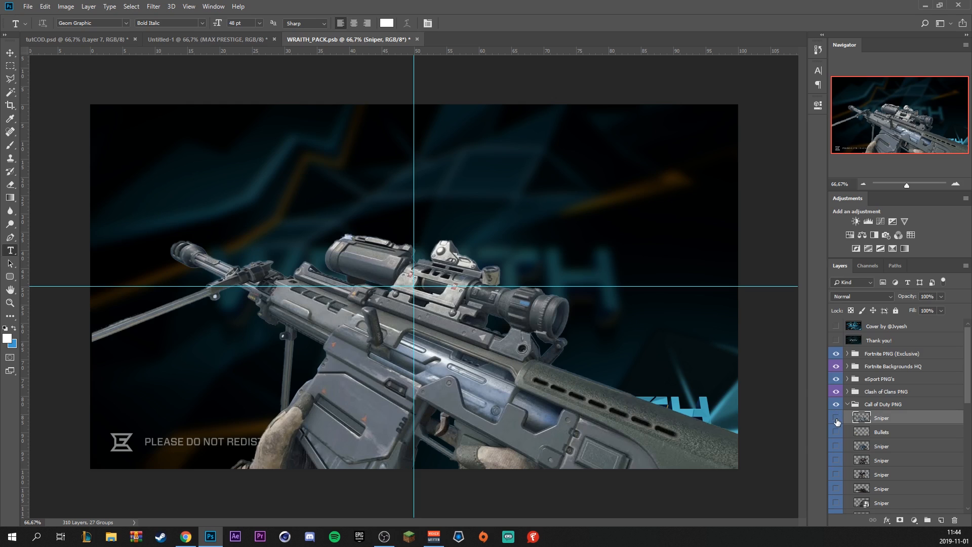
{"action": "left_click", "coordinate": [835, 432]}
{"action": "left_click", "coordinate": [881, 432]}
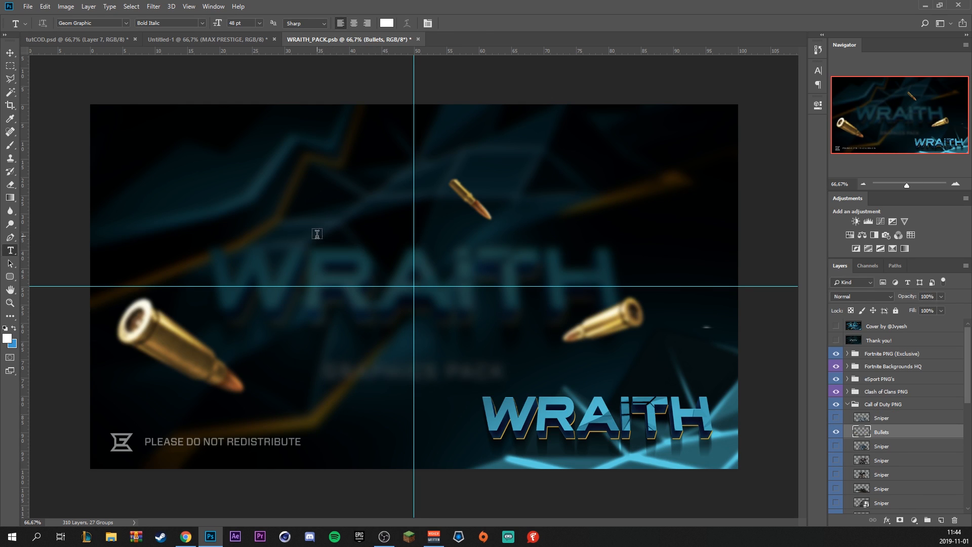
{"action": "key", "text": "v"}
{"action": "left_click_drag", "start_coordinate": [510, 328], "coordinate": [455, 337]}
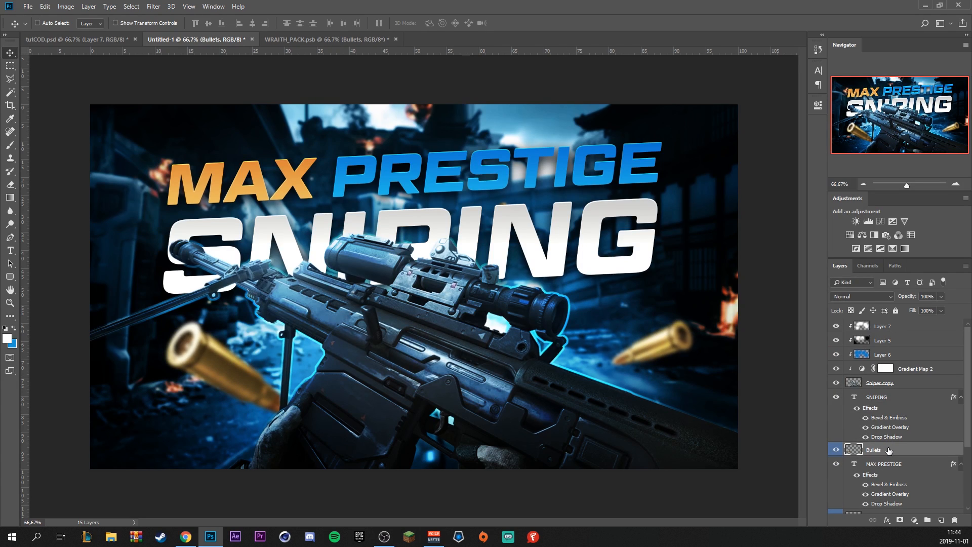
{"action": "left_click_drag", "start_coordinate": [888, 449], "coordinate": [855, 329]}
{"action": "left_click_drag", "start_coordinate": [605, 358], "coordinate": [579, 350]}
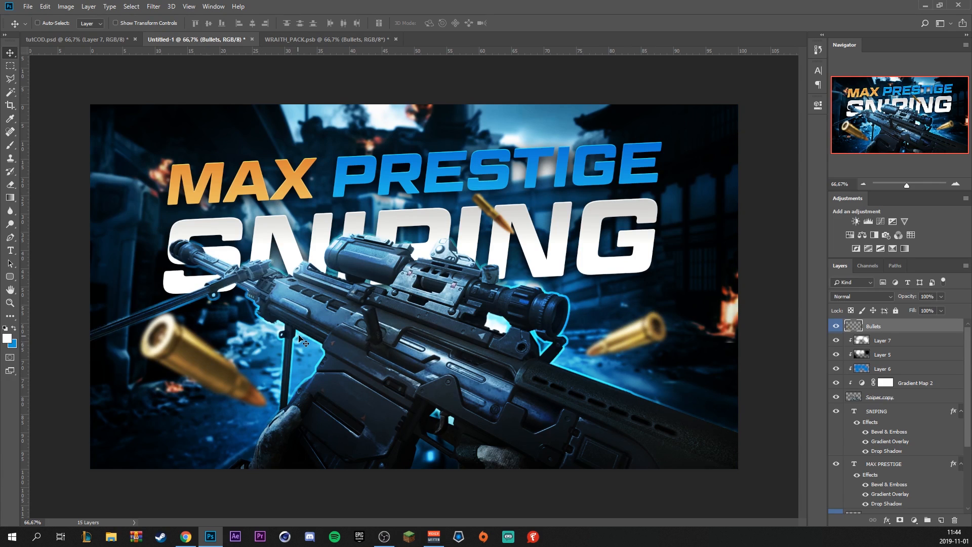
Preview the Particles group in WRAITH_PACK.psb and copy a layer of orange sparks into the thumbnail's lower left area.
{"action": "left_click", "coordinate": [304, 40]}
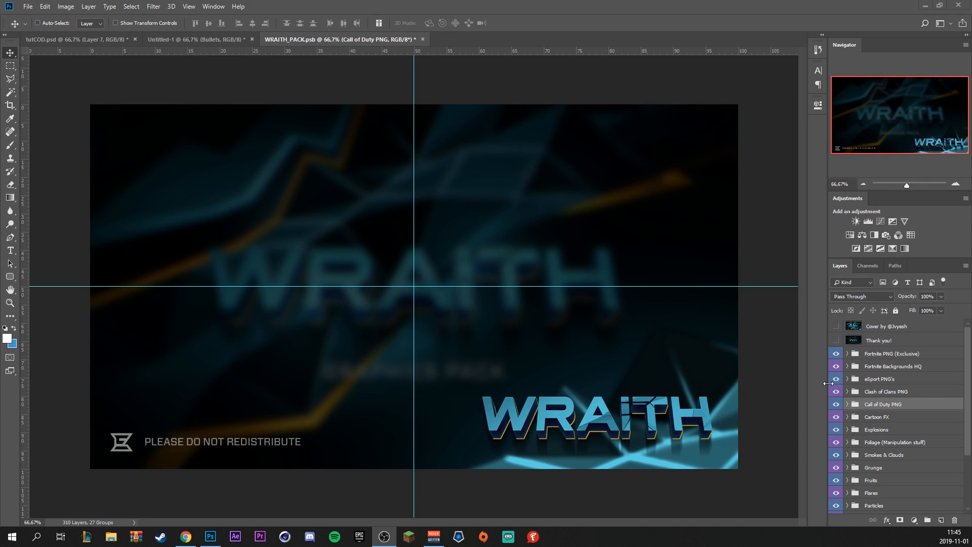
{"action": "scroll", "coordinate": [860, 474], "scroll_direction": "down", "scroll_amount": 4}
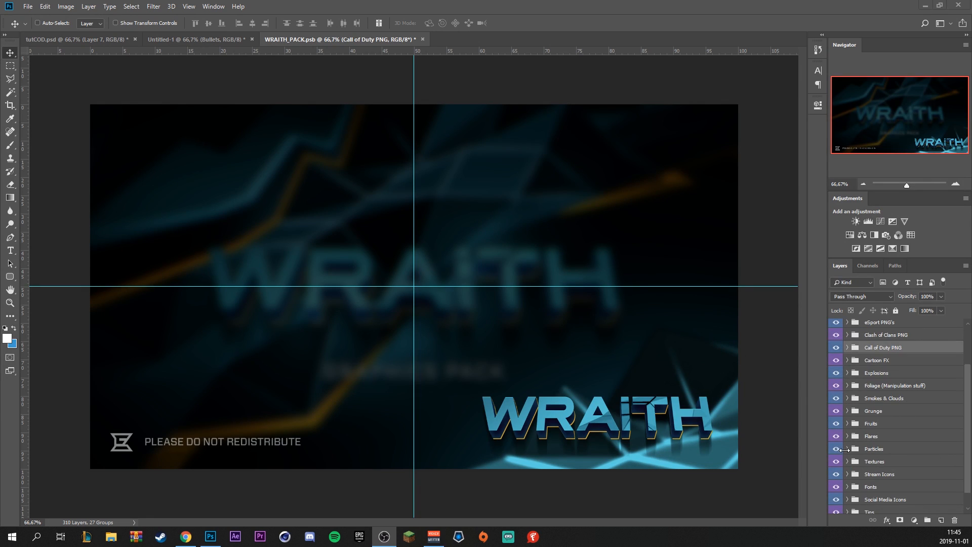
{"action": "left_click", "coordinate": [846, 448]}
{"action": "scroll", "coordinate": [842, 445], "scroll_direction": "down", "scroll_amount": 1}
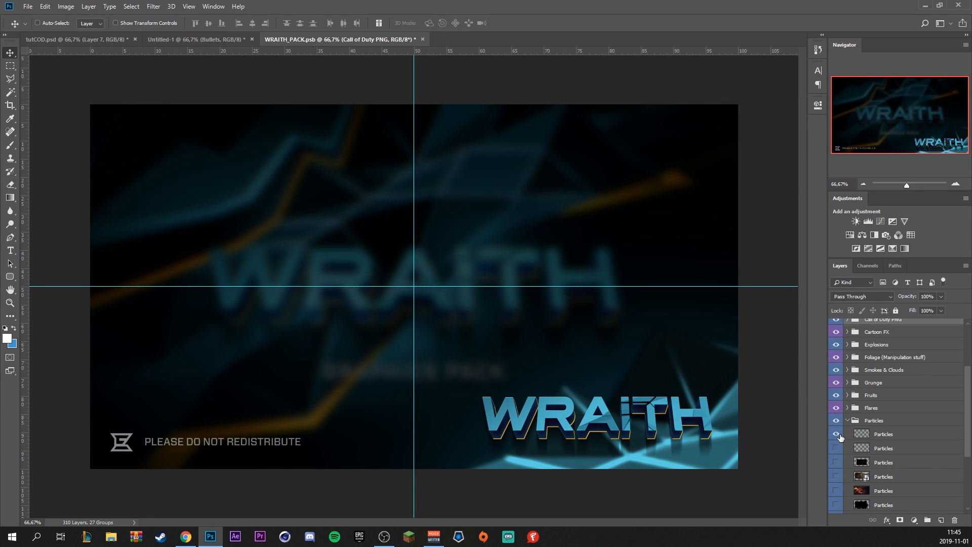
{"action": "left_click", "coordinate": [837, 434]}
{"action": "left_click", "coordinate": [836, 448]}
{"action": "left_click", "coordinate": [836, 448]}
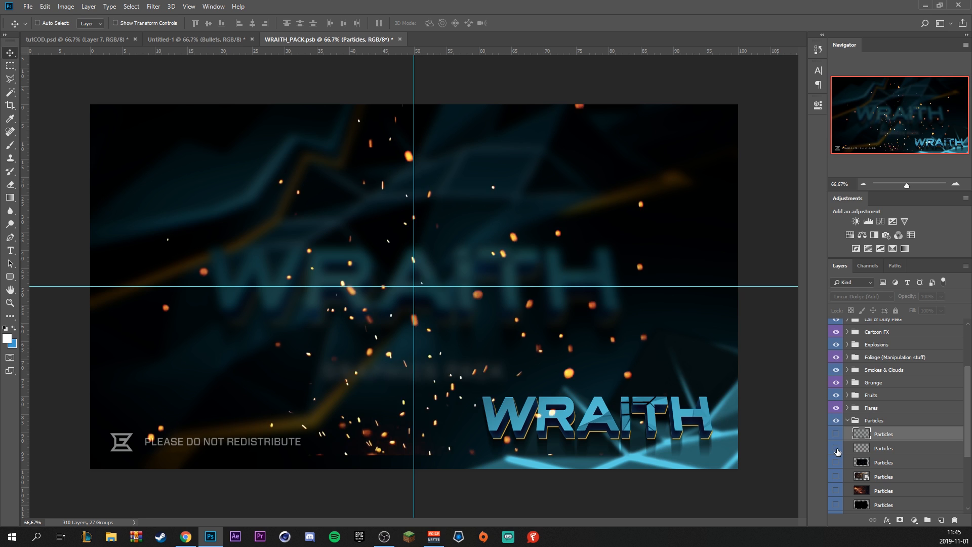
{"action": "scroll", "coordinate": [837, 451], "scroll_direction": "down", "scroll_amount": 3}
{"action": "left_click", "coordinate": [837, 449]}
{"action": "left_click", "coordinate": [837, 449]}
{"action": "left_click", "coordinate": [836, 476]}
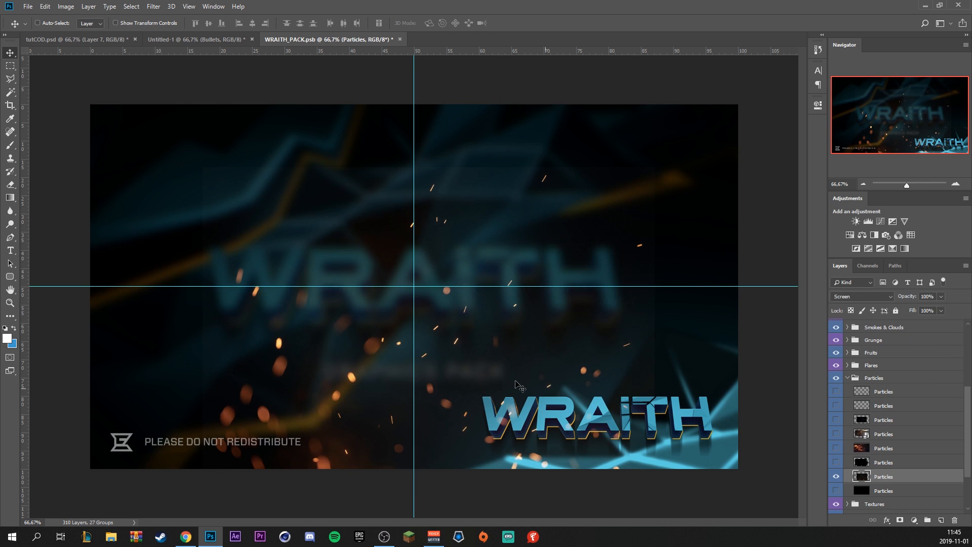
{"action": "left_click_drag", "start_coordinate": [350, 250], "coordinate": [374, 384]}
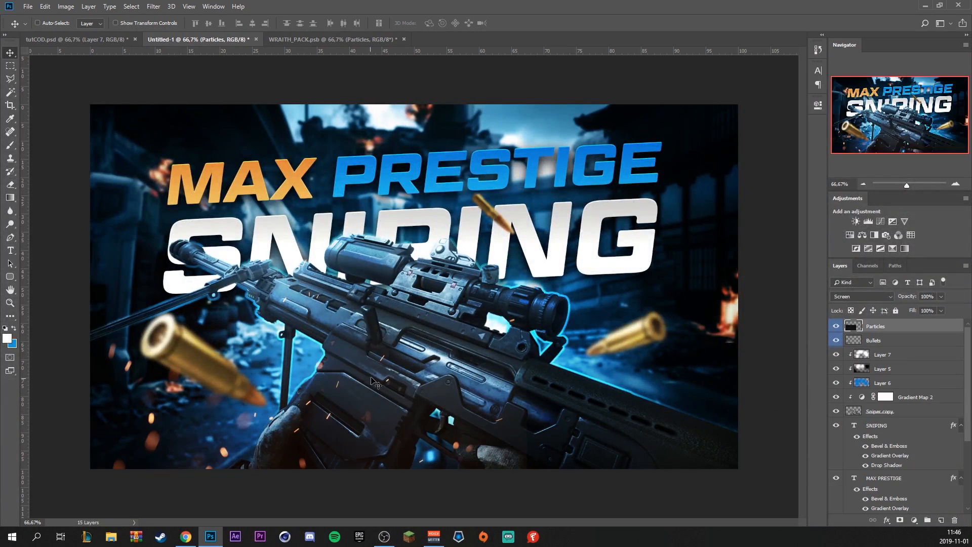
Hide the Particles layer and add a new empty layer clipped to the Bullets layer.
{"action": "left_click", "coordinate": [837, 326]}
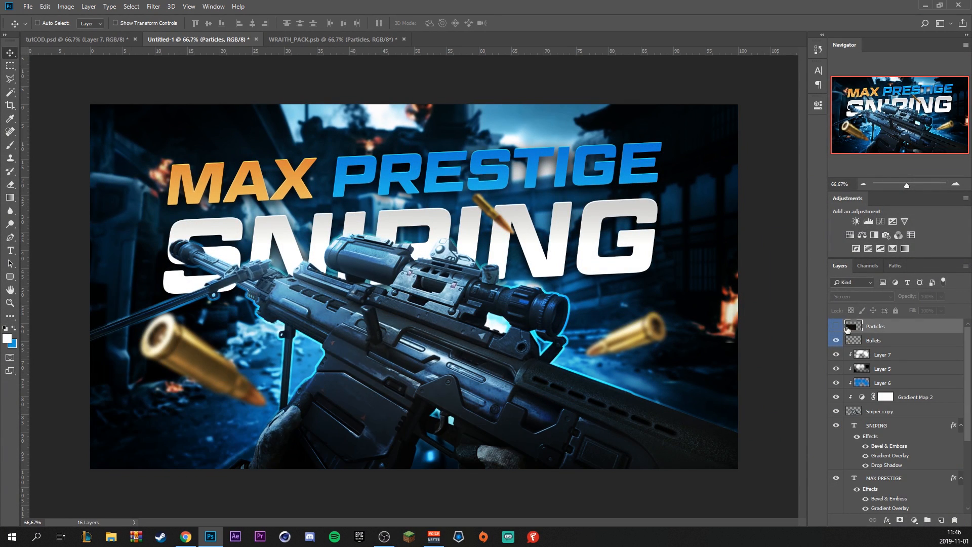
{"action": "left_click", "coordinate": [909, 342]}
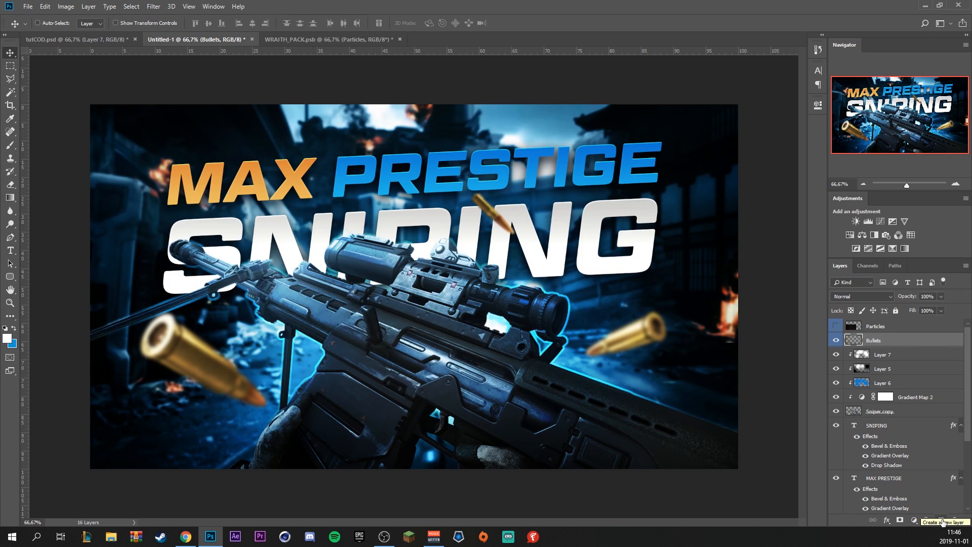
{"action": "left_click", "coordinate": [943, 521]}
{"action": "right_click", "coordinate": [902, 342]}
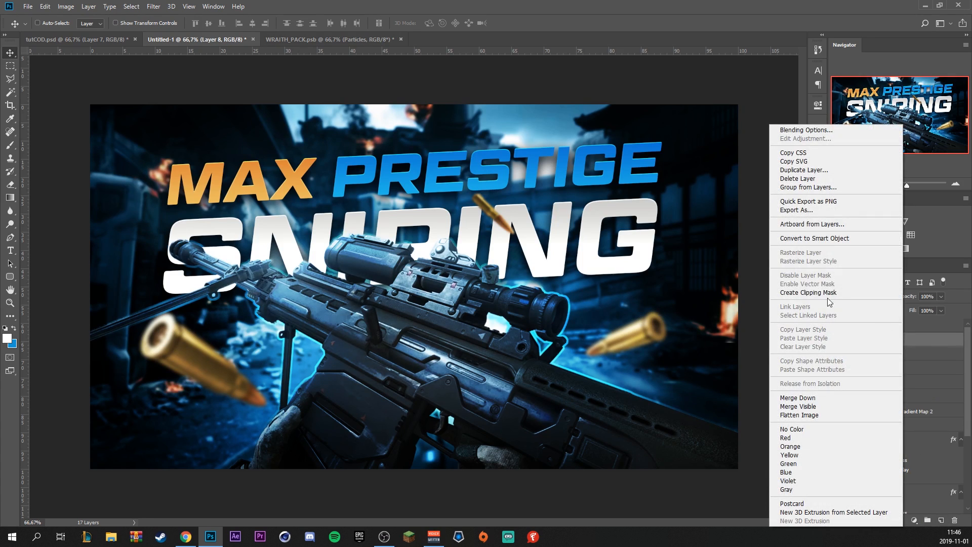
{"action": "left_click", "coordinate": [828, 292]}
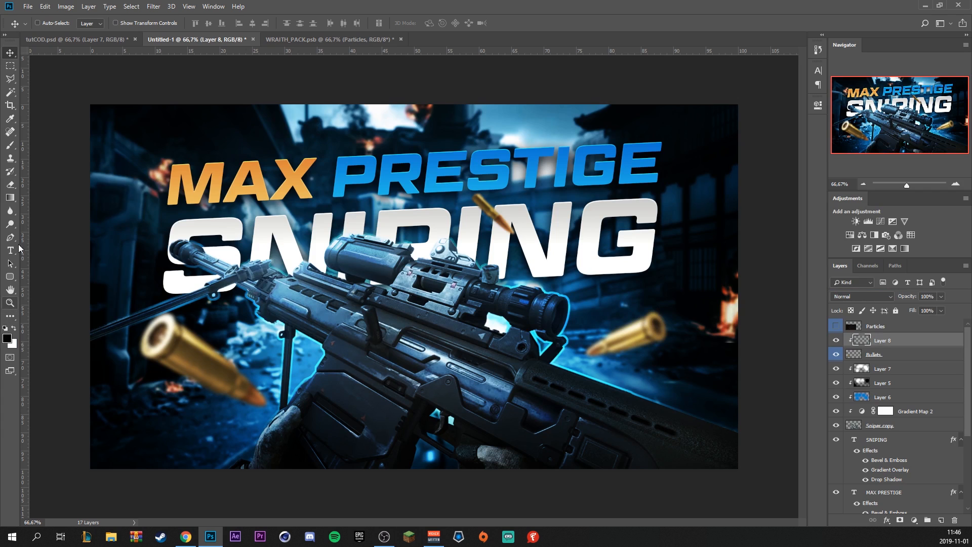
Shade the undersides of the two large bullets with a soft black brush and set that shading layer to Soft Light.
{"action": "left_click", "coordinate": [11, 145]}
{"action": "mouse_move", "coordinate": [135, 423]}
{"action": "left_mouse_down"}
{"action": "mouse_move", "coordinate": [197, 463]}
{"action": "mouse_move", "coordinate": [213, 461]}
{"action": "left_mouse_up"}
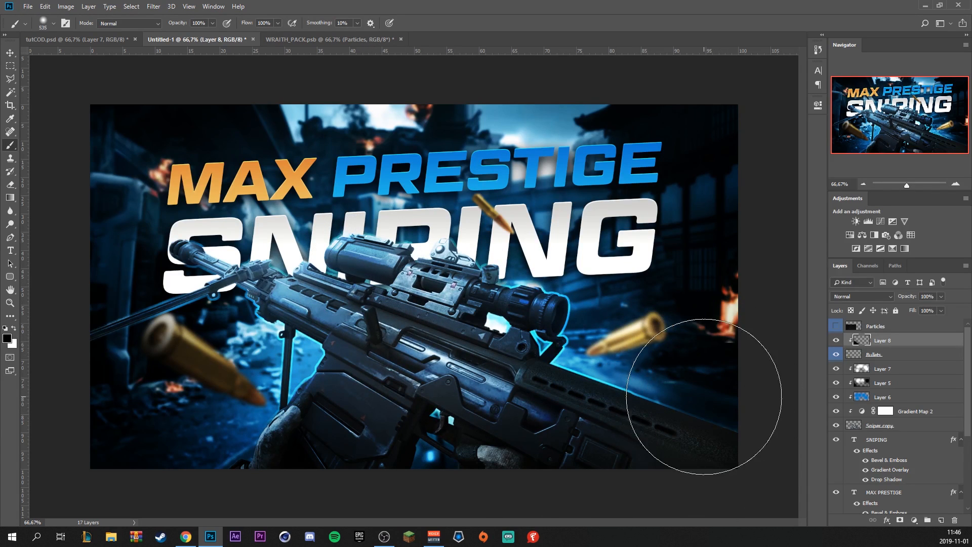
{"action": "mouse_move", "coordinate": [652, 433]}
{"action": "left_mouse_down"}
{"action": "mouse_move", "coordinate": [722, 386]}
{"action": "mouse_move", "coordinate": [725, 401]}
{"action": "left_mouse_up"}
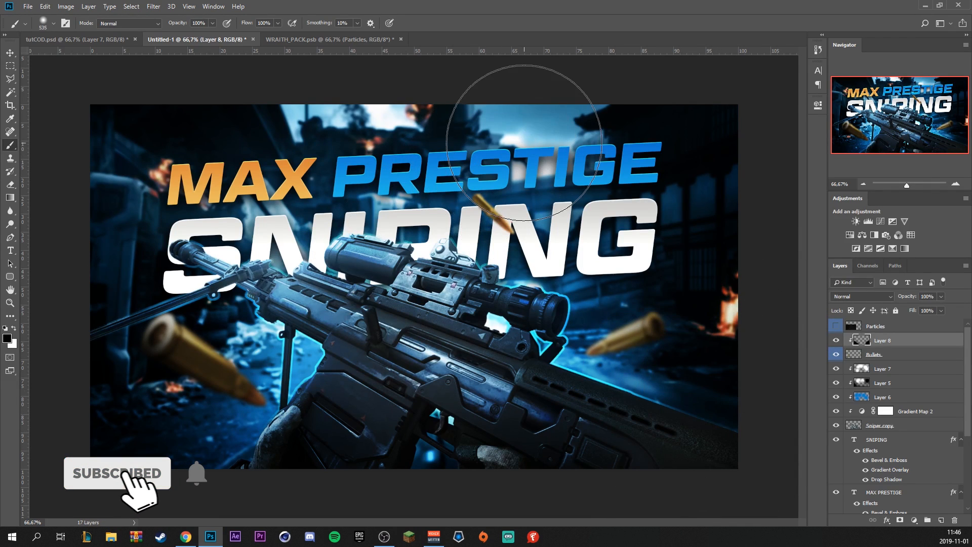
{"action": "left_click", "coordinate": [862, 296]}
{"action": "left_click", "coordinate": [867, 428]}
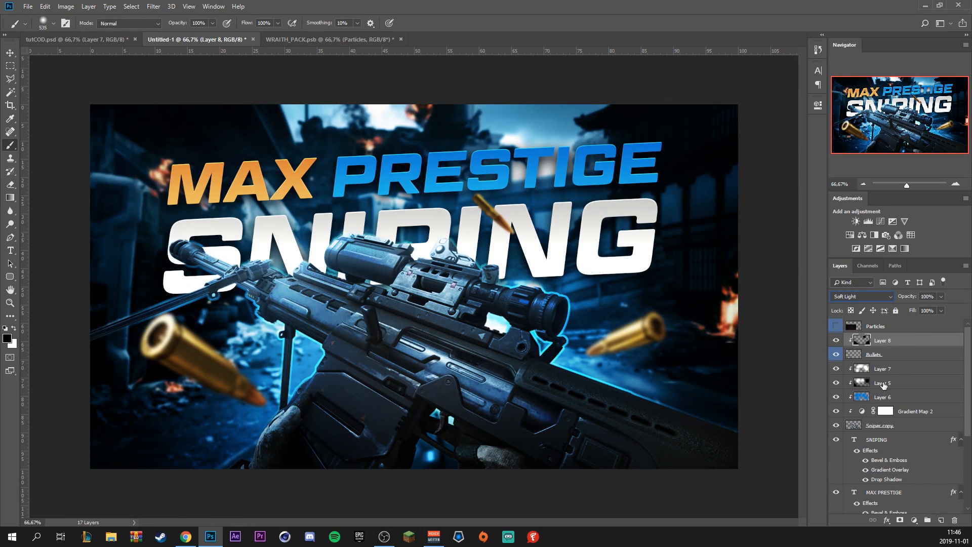
Reduce the saturation of the Bullets layer with Hue/Saturation.
{"action": "left_click", "coordinate": [856, 356]}
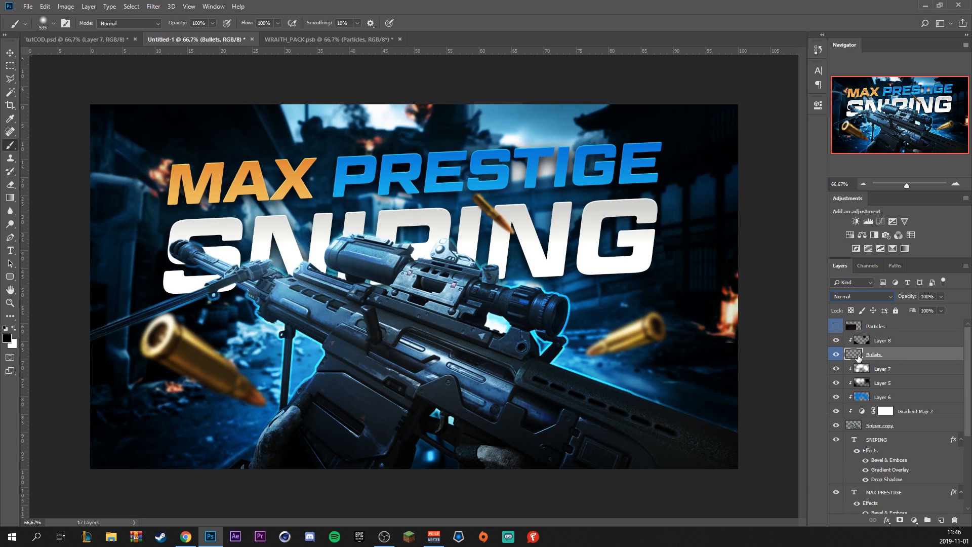
{"action": "key", "text": "ctrl+u"}
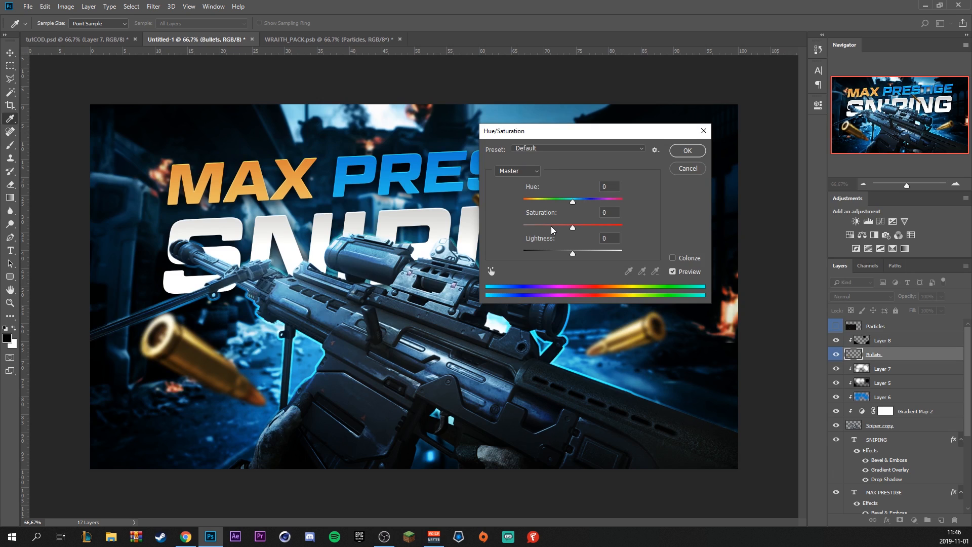
{"action": "left_click_drag", "start_coordinate": [551, 226], "coordinate": [547, 227]}
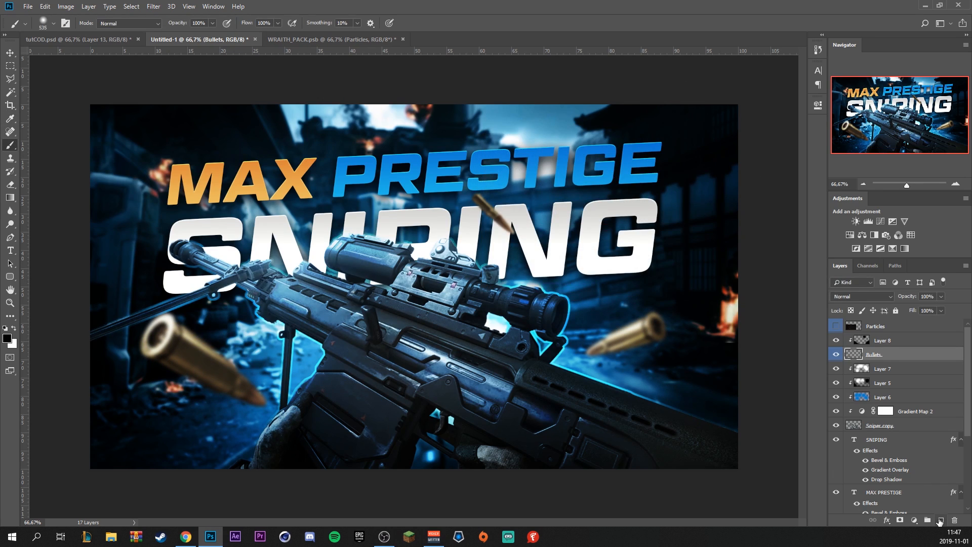
Place an orange spark Particles layer above the bullets and transform it so the sparks cover the thumbnail's lower right area.
{"action": "left_click_drag", "start_coordinate": [270, 85], "coordinate": [322, 245]}
{"action": "key", "text": "ctrl+t"}
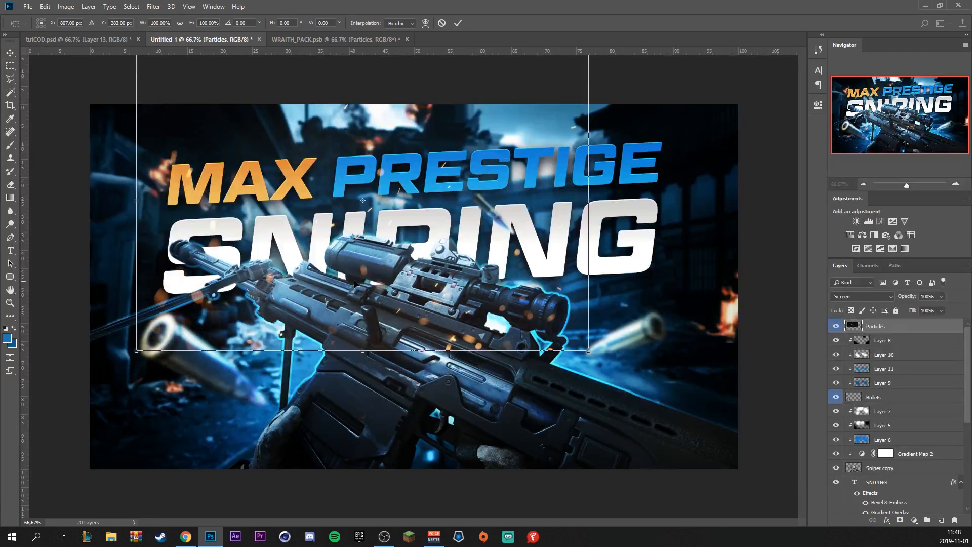
{"action": "right_click", "coordinate": [354, 280]}
{"action": "left_click", "coordinate": [391, 375]}
{"action": "left_click_drag", "start_coordinate": [427, 279], "coordinate": [766, 274]}
{"action": "left_click_drag", "start_coordinate": [708, 218], "coordinate": [782, 285]}
{"action": "left_click_drag", "start_coordinate": [769, 426], "coordinate": [606, 347]}
{"action": "left_click_drag", "start_coordinate": [658, 324], "coordinate": [446, 365]}
{"action": "left_click_drag", "start_coordinate": [385, 355], "coordinate": [473, 150]}
Duplicate the sparks onto the thumbnail's left half and turn the copy blue with a Hue/Saturation hue of -180.
{"action": "left_click_drag", "start_coordinate": [618, 286], "coordinate": [241, 234]}
{"action": "key", "text": "Return"}
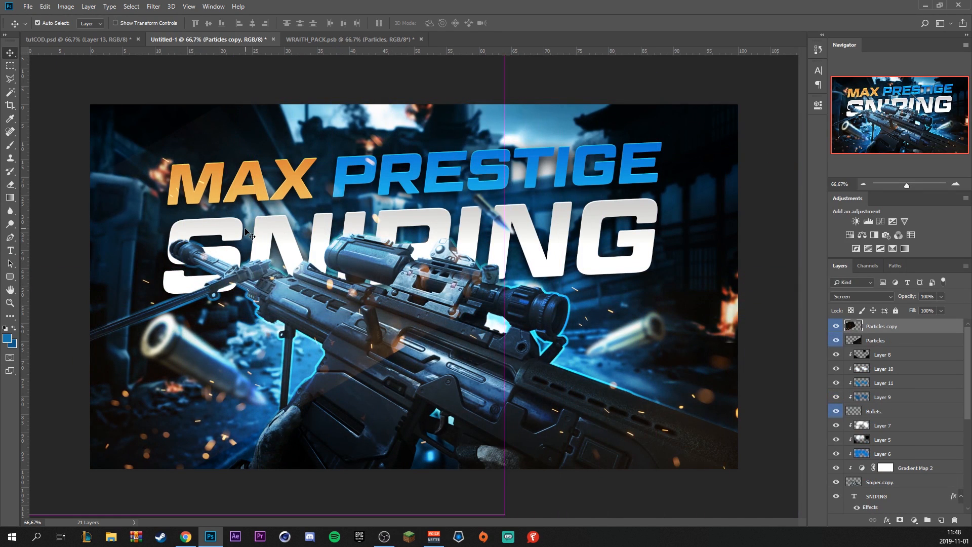
{"action": "key", "text": "ctrl+u"}
{"action": "left_click_drag", "start_coordinate": [545, 204], "coordinate": [499, 205]}
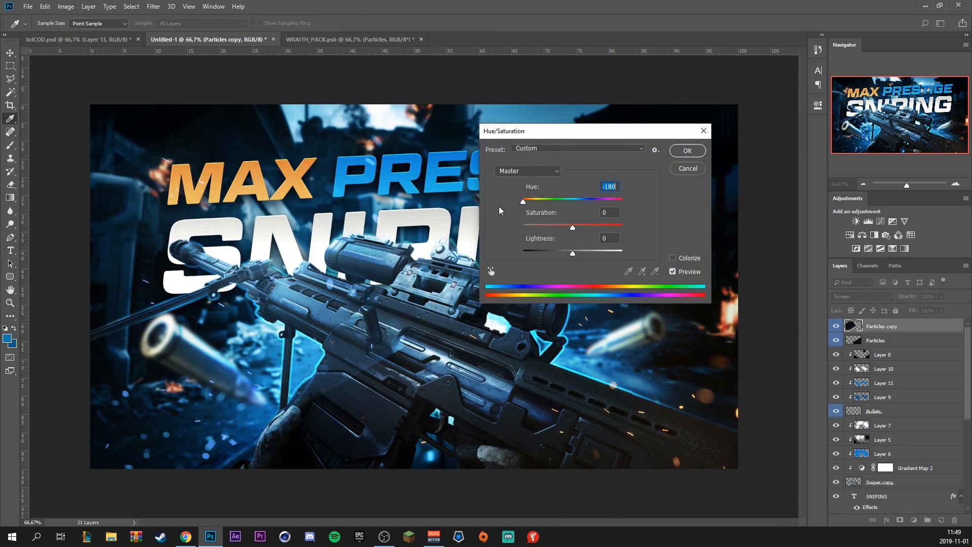
{"action": "left_click", "coordinate": [687, 150]}
Flip the blue sparks copy vertically, rotate it about 50 degrees, and position it over the thumbnail's left side.
{"action": "key", "text": "ctrl+t"}
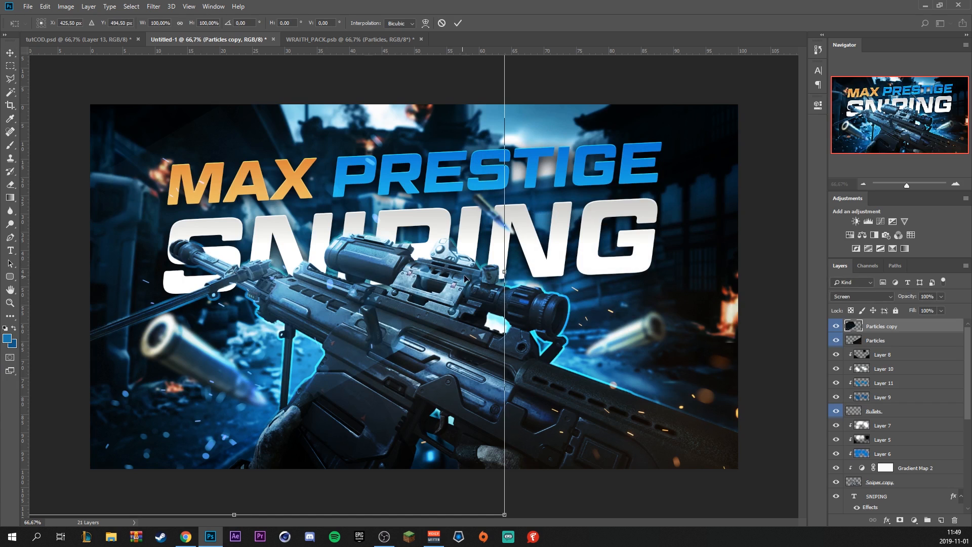
{"action": "right_click", "coordinate": [393, 300]}
{"action": "left_click", "coordinate": [425, 485]}
{"action": "left_click_drag", "start_coordinate": [299, 429], "coordinate": [299, 429]}
{"action": "left_click_drag", "start_coordinate": [426, 87], "coordinate": [238, 170]}
{"action": "left_click_drag", "start_coordinate": [275, 202], "coordinate": [261, 291]}
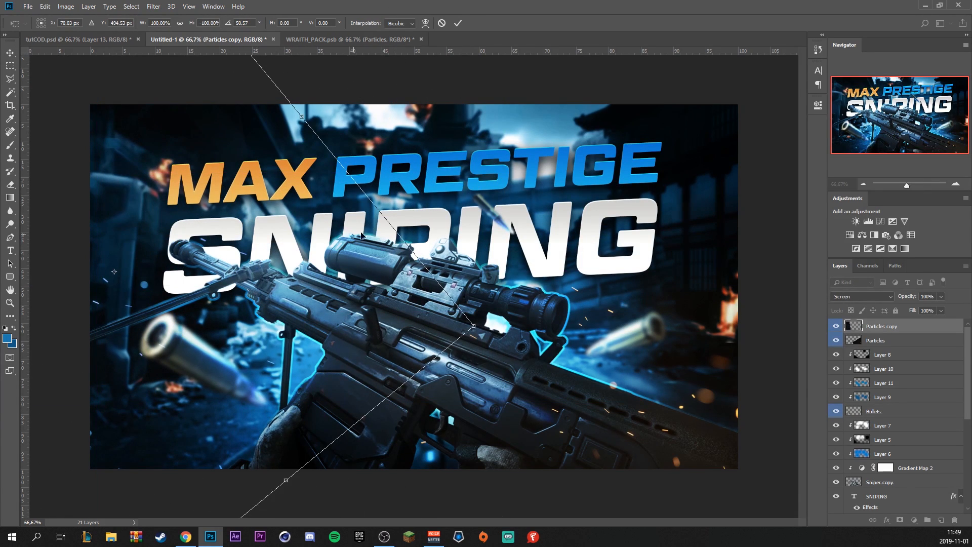
{"action": "left_click_drag", "start_coordinate": [276, 241], "coordinate": [287, 239]}
{"action": "key", "text": "Return"}
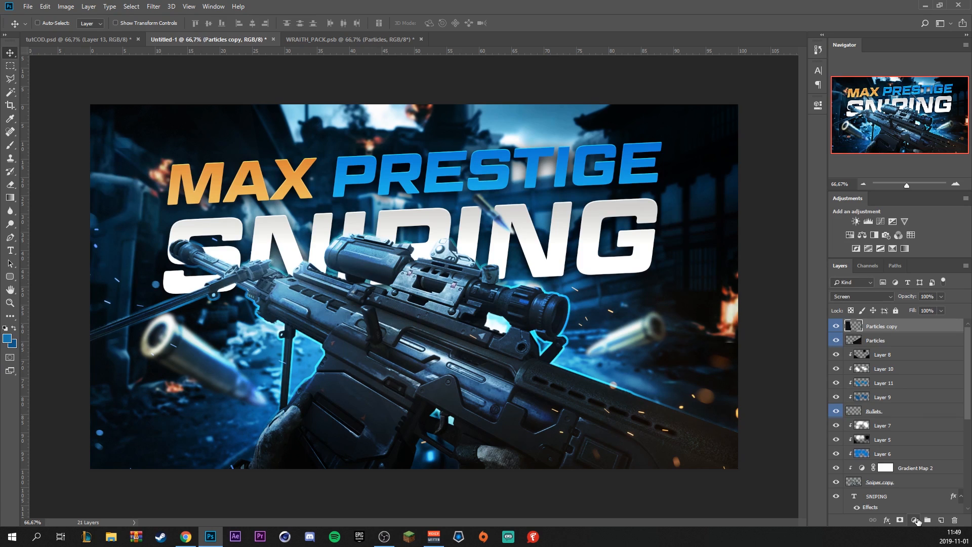
Add a Black & White adjustment layer above all layers with Reds -83, Yellows 154, Cyans 156 and Blues -123.
{"action": "left_click", "coordinate": [915, 520]}
{"action": "left_click", "coordinate": [917, 438]}
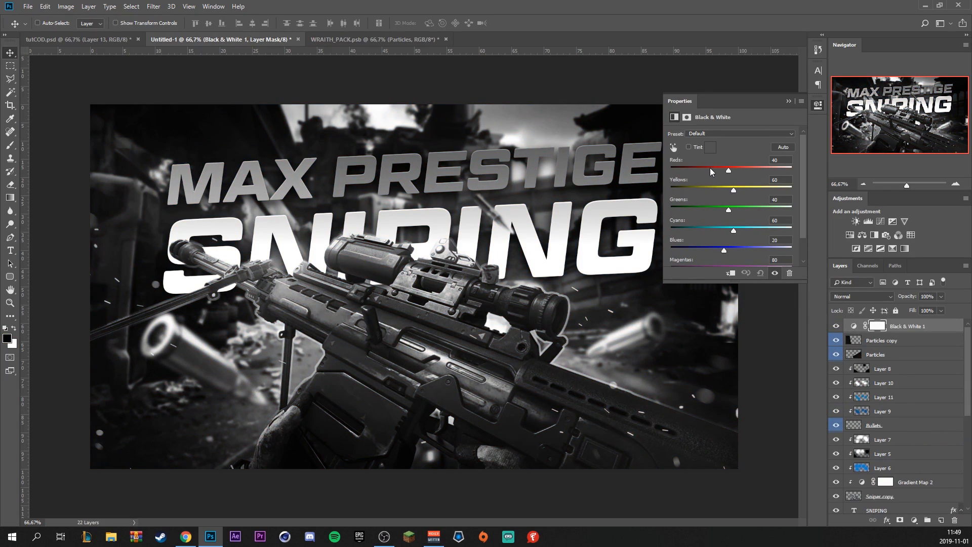
{"action": "left_click_drag", "start_coordinate": [709, 168], "coordinate": [756, 189]}
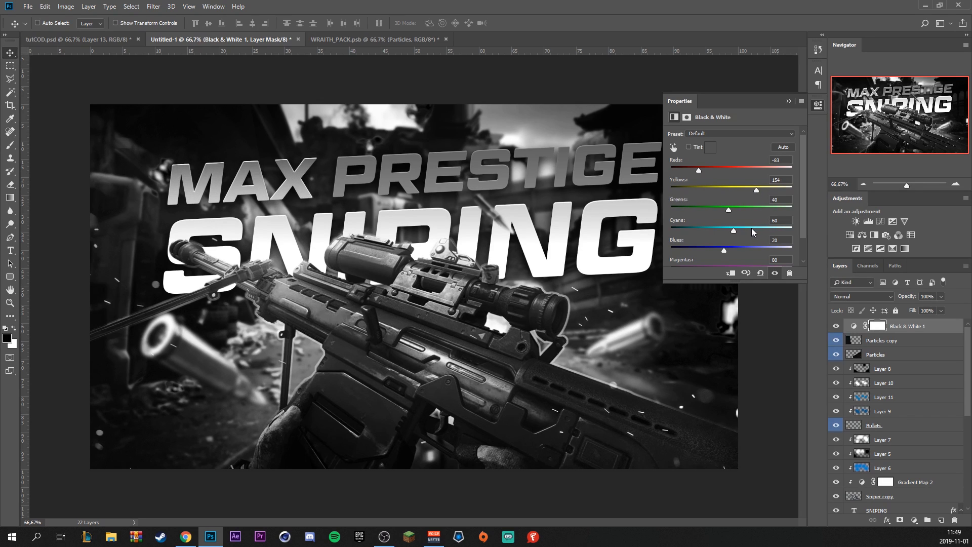
{"action": "left_click_drag", "start_coordinate": [743, 230], "coordinate": [757, 230]}
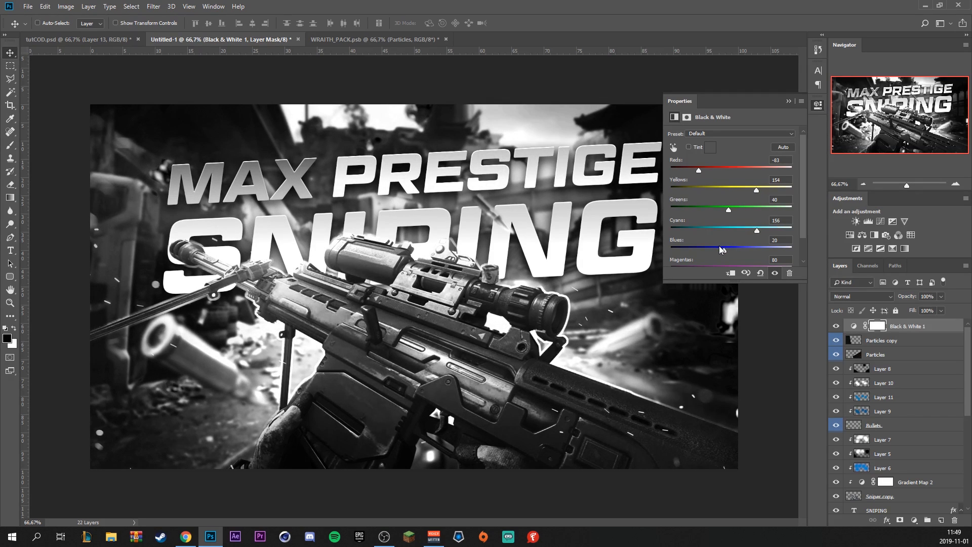
{"action": "left_click_drag", "start_coordinate": [707, 251], "coordinate": [689, 250]}
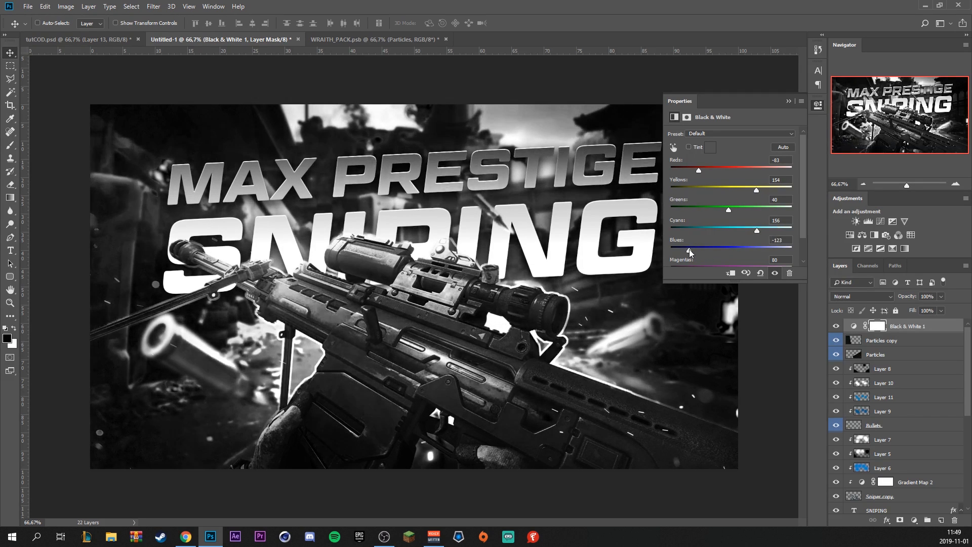
{"action": "left_click", "coordinate": [790, 103]}
Set the Black & White adjustment layer to Multiply blending at 20% opacity.
{"action": "left_click", "coordinate": [858, 296]}
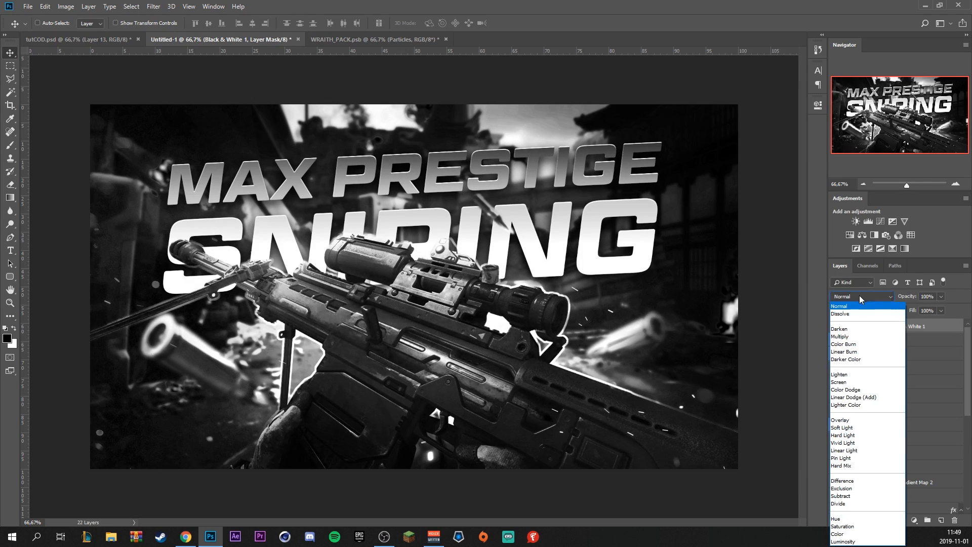
{"action": "left_click", "coordinate": [868, 340]}
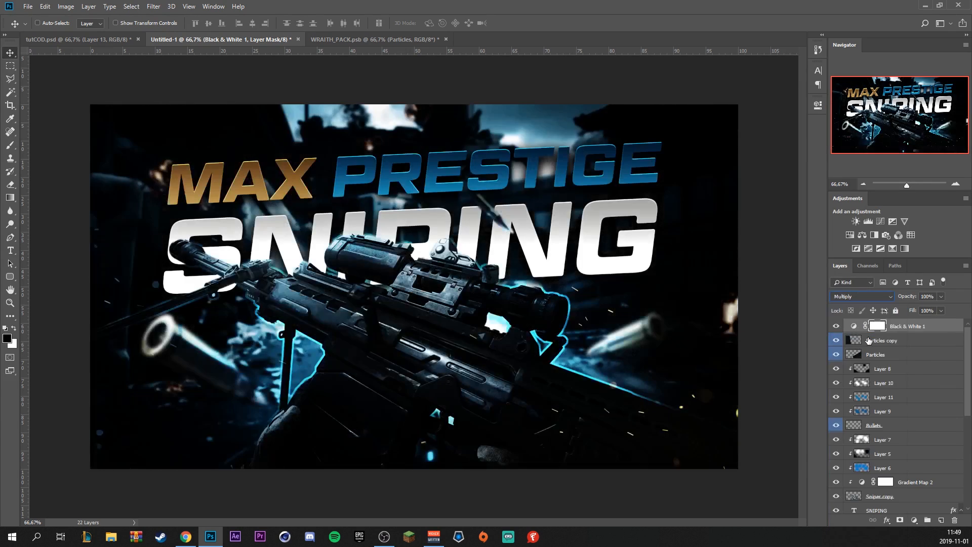
{"action": "left_click", "coordinate": [941, 296]}
{"action": "left_click_drag", "start_coordinate": [921, 305], "coordinate": [890, 312]}
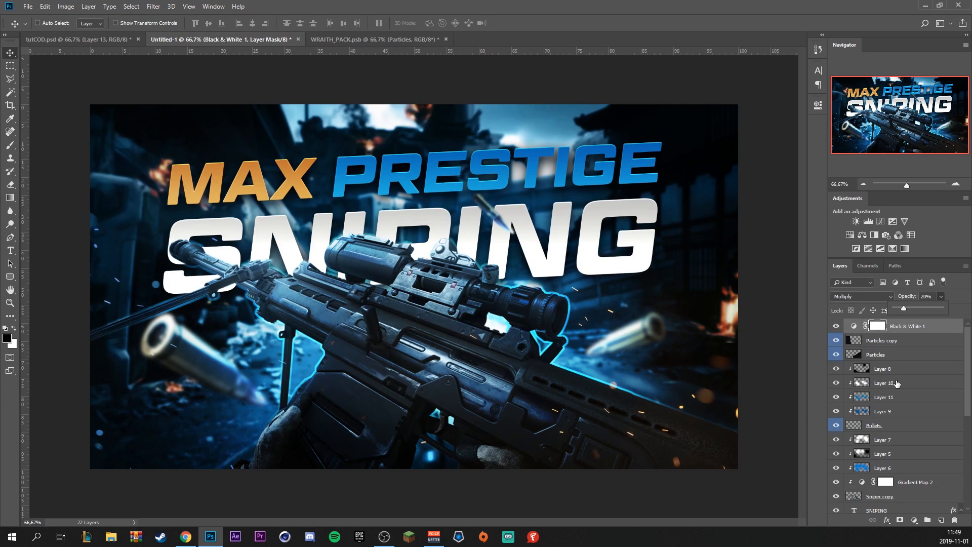
Try purple (902ced) and green (6bed2c) as the end colour of the background's Gradient Map 1, keeping the original blue.
{"action": "scroll", "coordinate": [897, 383], "scroll_direction": "down", "scroll_amount": 5}
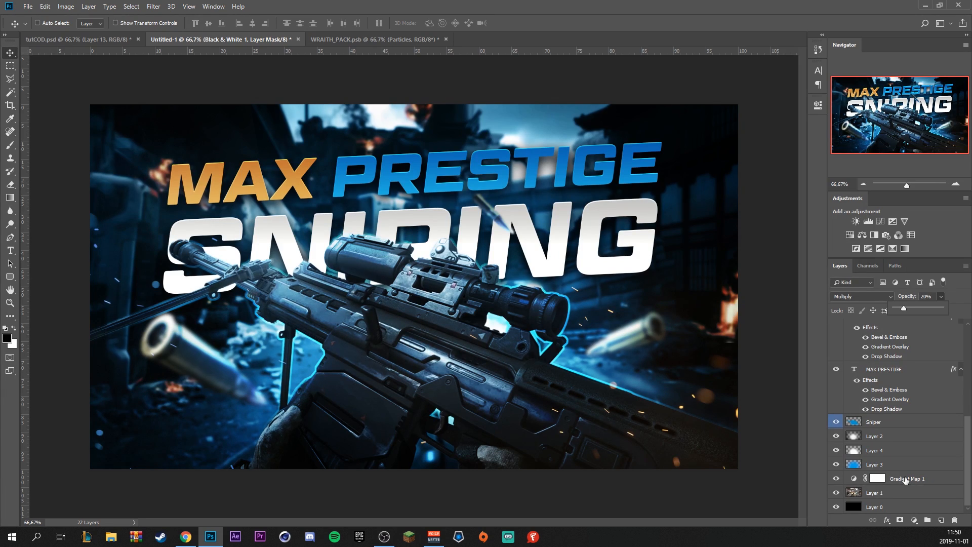
{"action": "double_click", "coordinate": [854, 479]}
{"action": "left_click", "coordinate": [747, 137]}
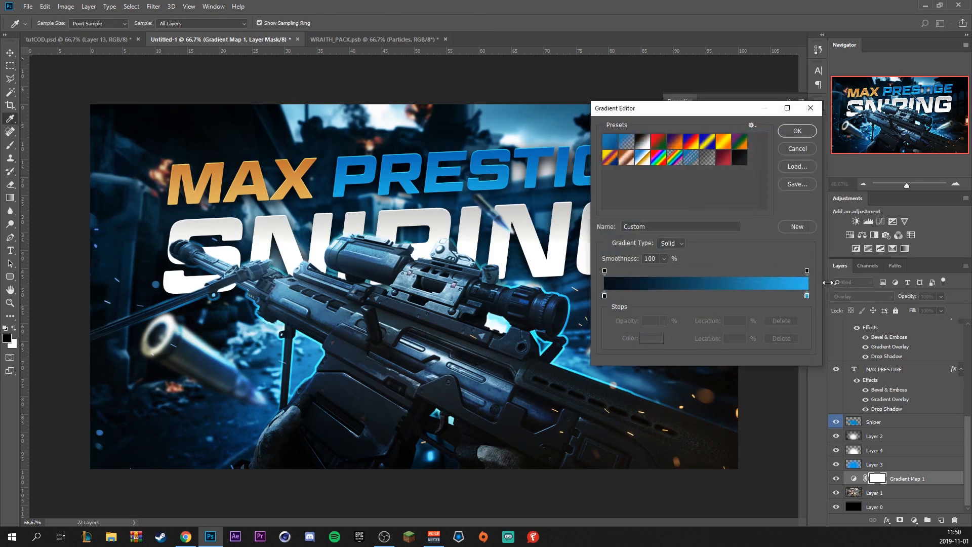
{"action": "left_click", "coordinate": [807, 295]}
{"action": "double_click", "coordinate": [806, 296]}
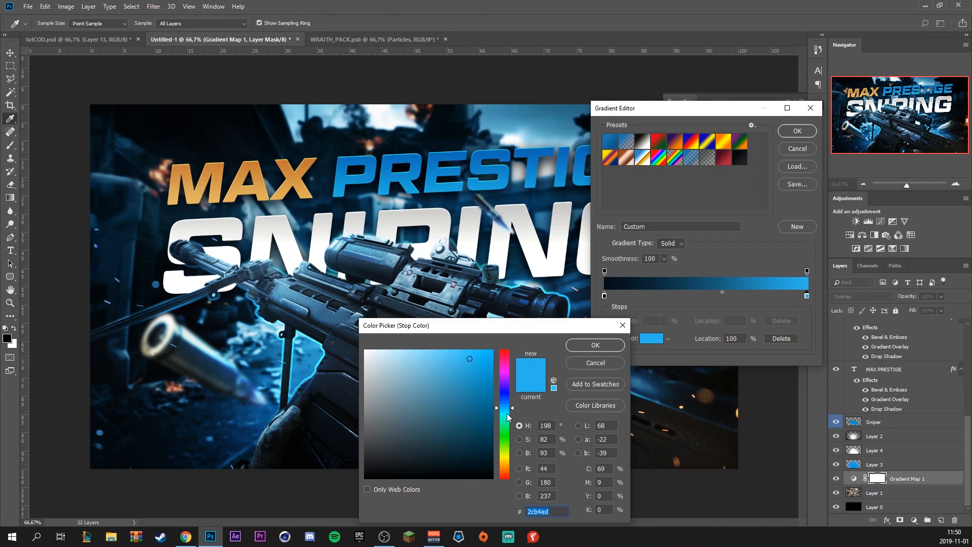
{"action": "left_click_drag", "start_coordinate": [509, 387], "coordinate": [509, 381]}
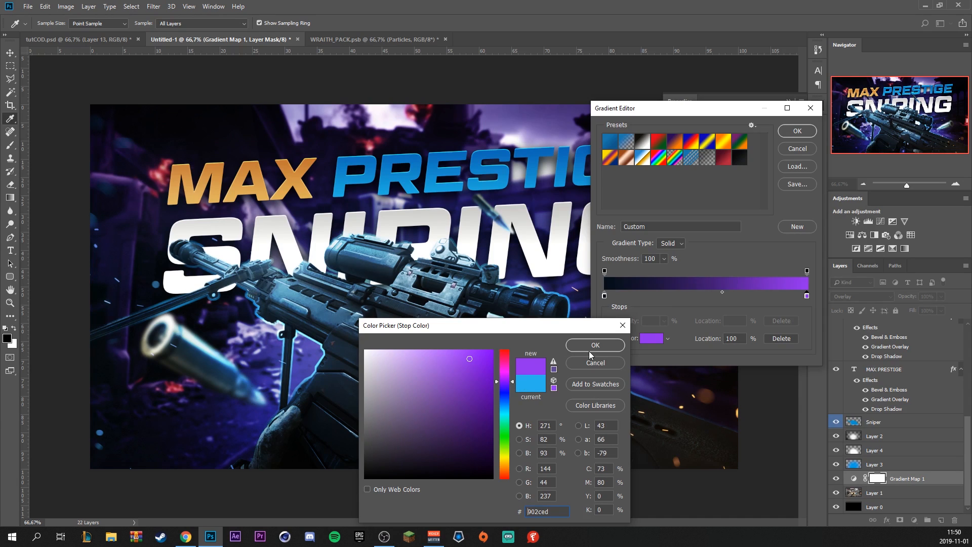
{"action": "left_click", "coordinate": [503, 443]}
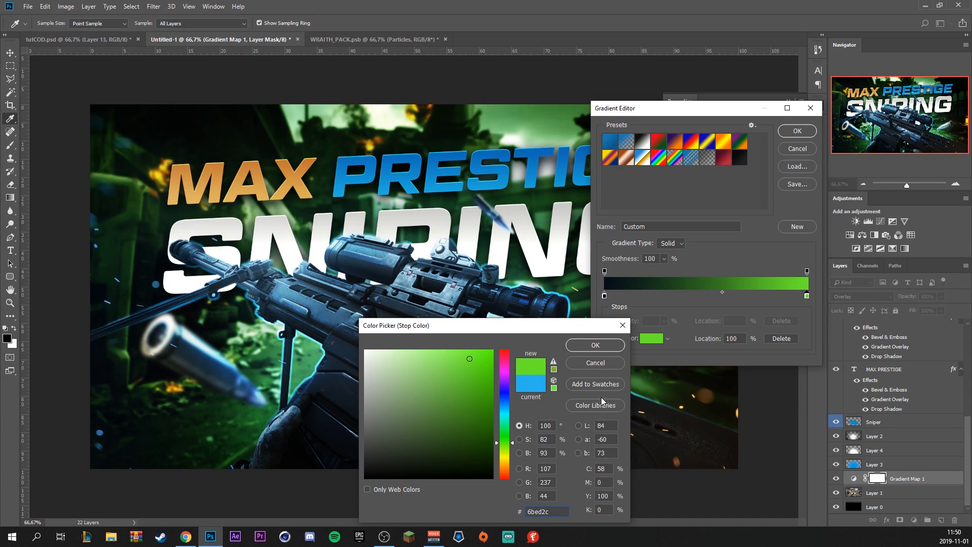
{"action": "left_click", "coordinate": [595, 363]}
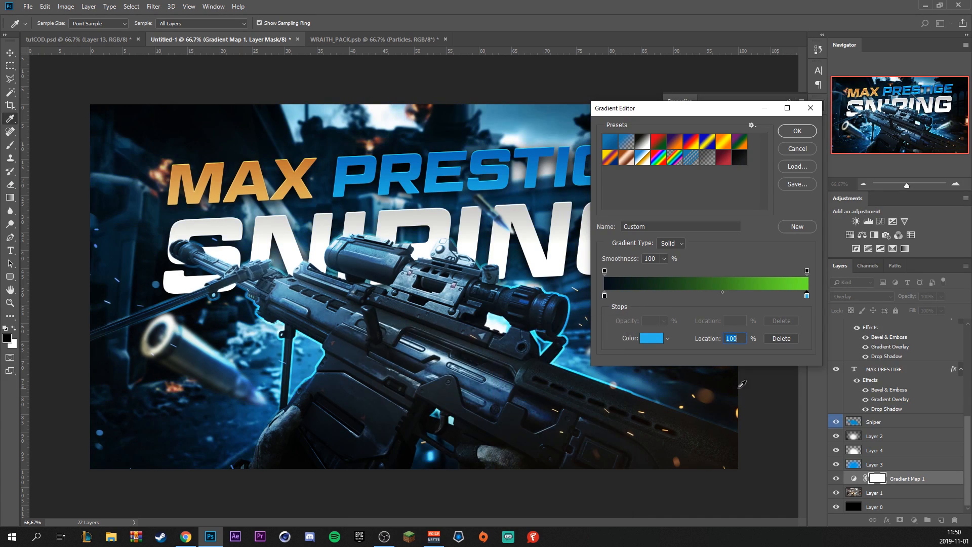
{"action": "left_click", "coordinate": [801, 133]}
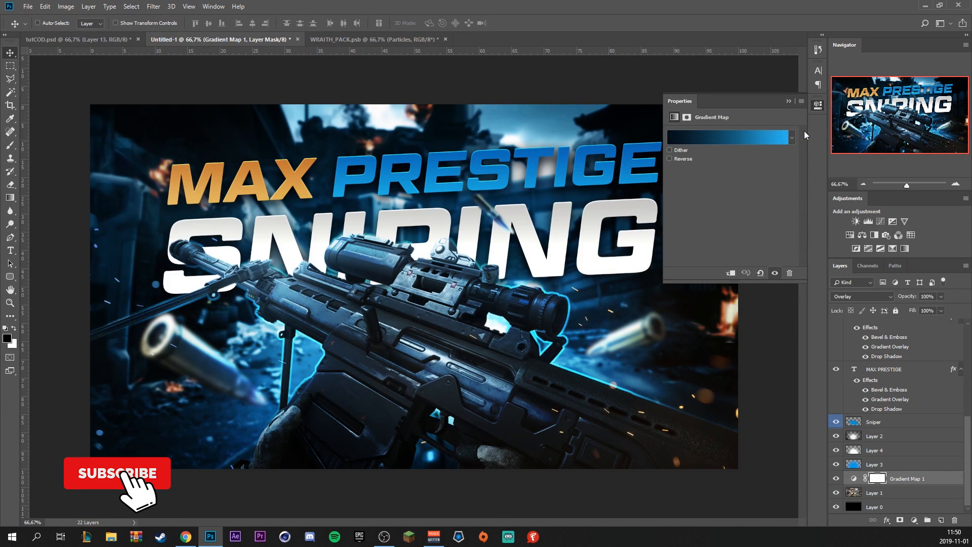
{"action": "left_click", "coordinate": [789, 101]}
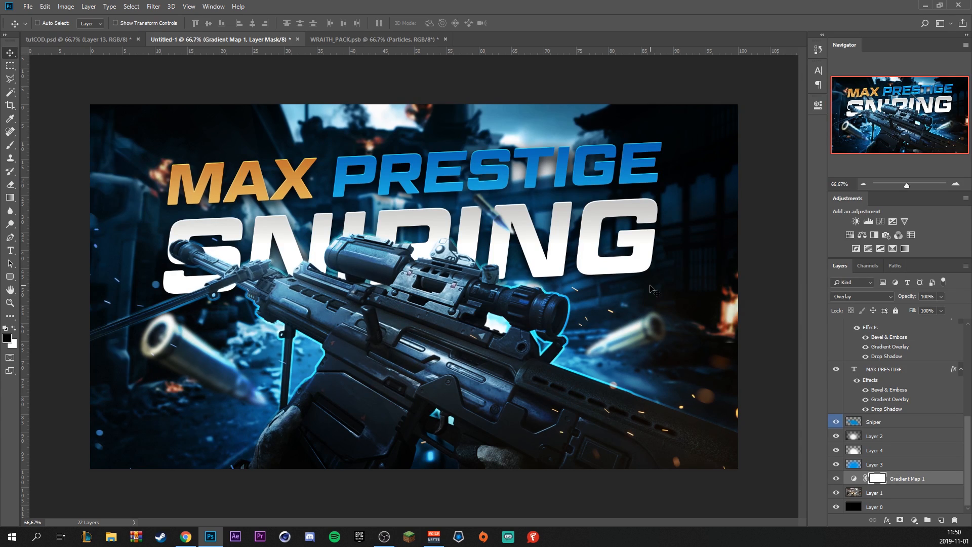